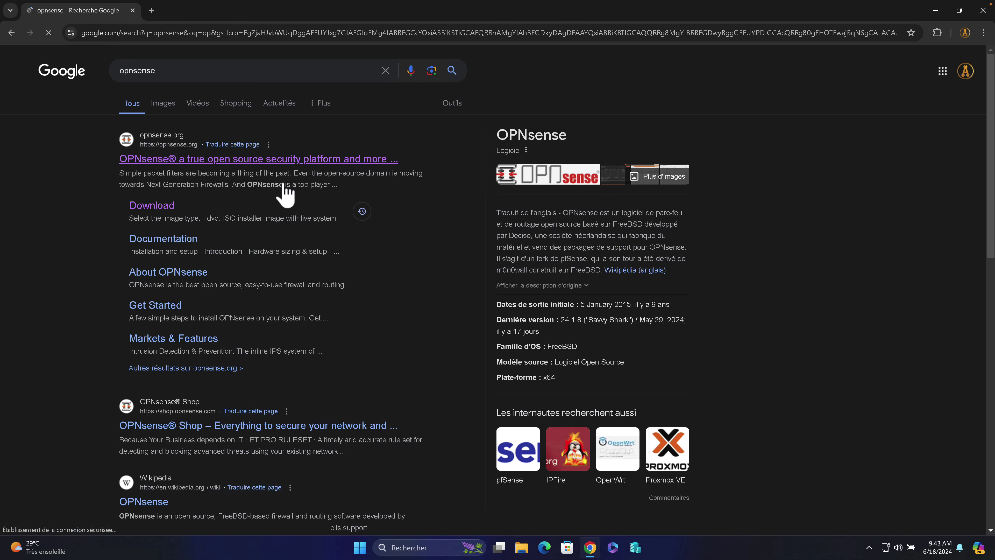
# Open the official OPNsense website from the search results and go to its download page
pyautogui.click(225, 165)
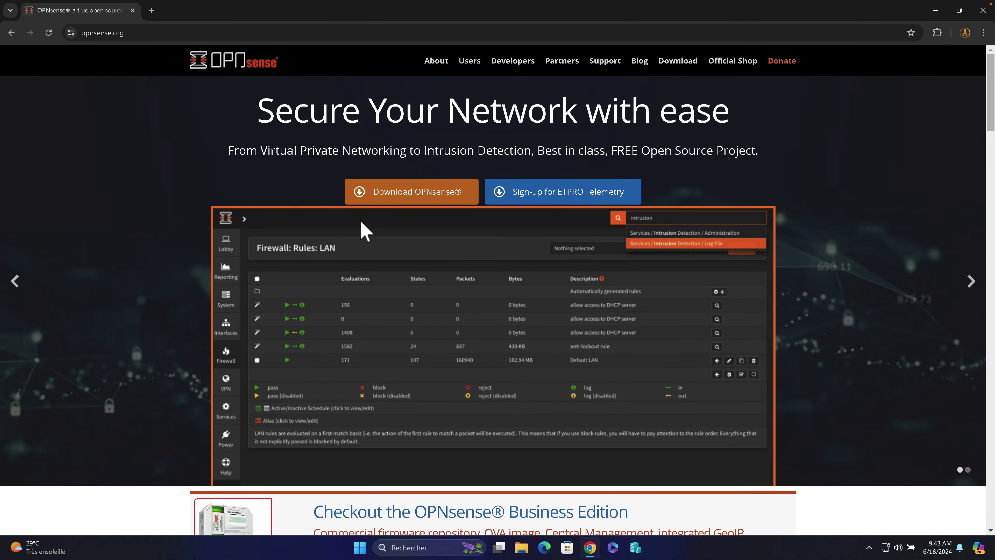
pyautogui.click(417, 203)
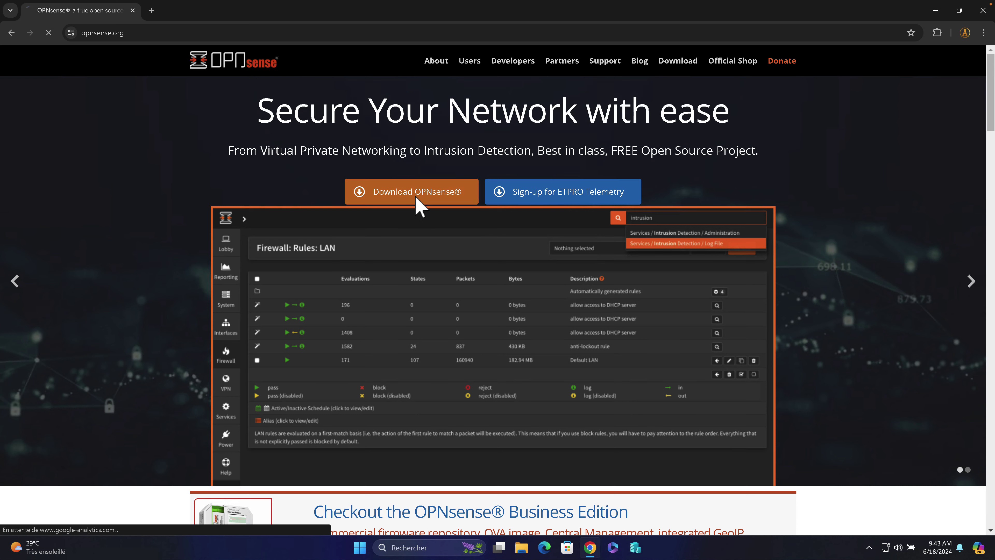
# Download the OPNsense installer for the amd64 architecture as the dvd image type from the LeaseWeb mirror, and check the browser's downloads
pyautogui.scroll(-3, 353, 341)
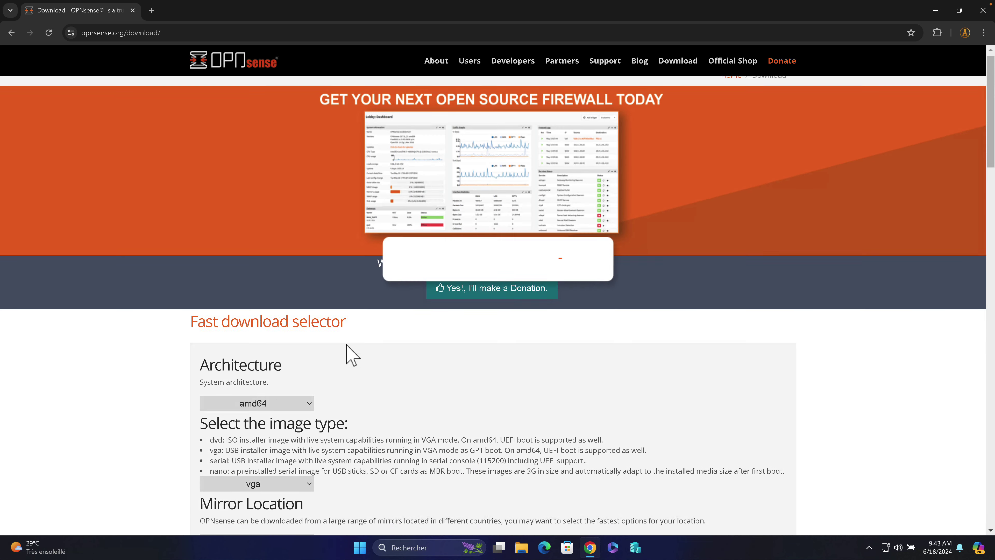
pyautogui.click(304, 280)
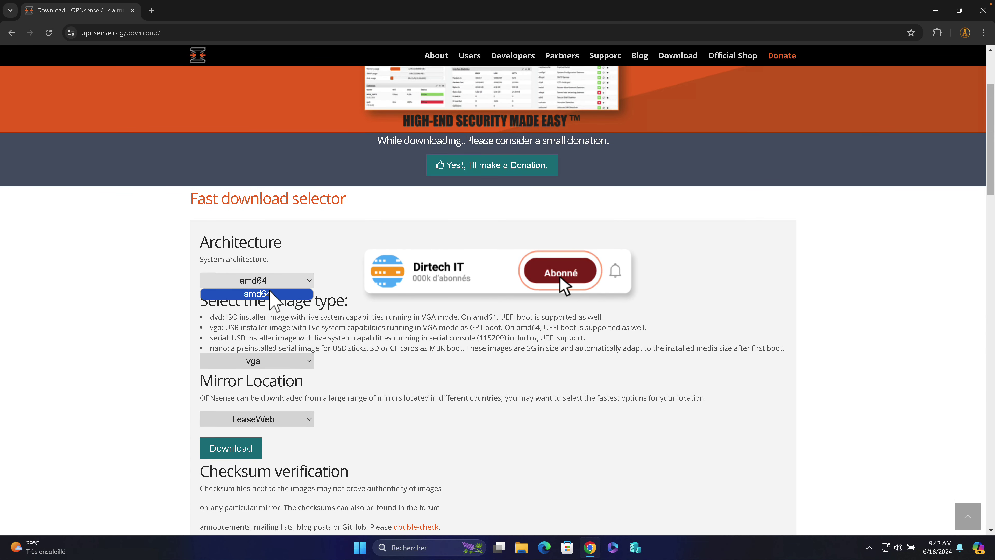
pyautogui.click(290, 293)
pyautogui.click(262, 361)
pyautogui.click(258, 386)
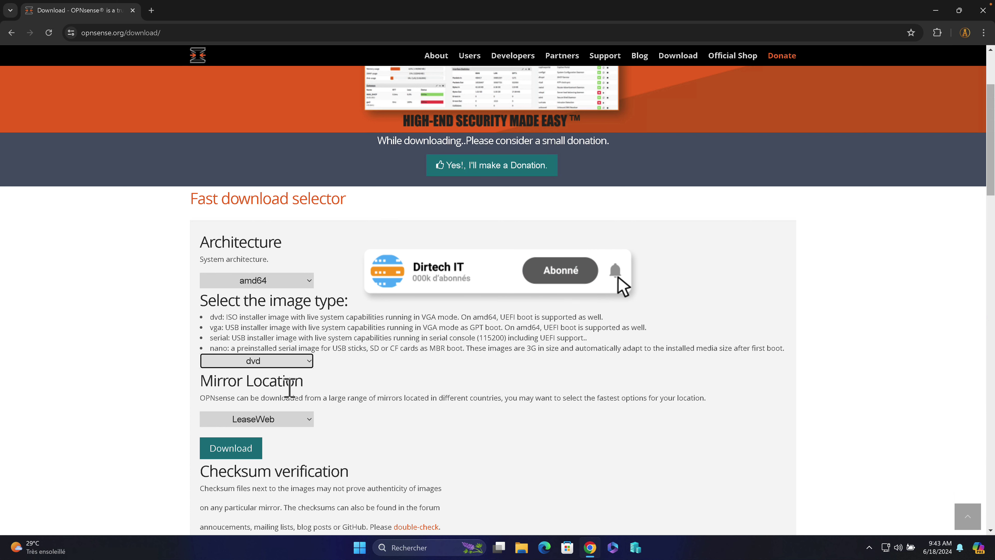
pyautogui.scroll(-2, 313, 371)
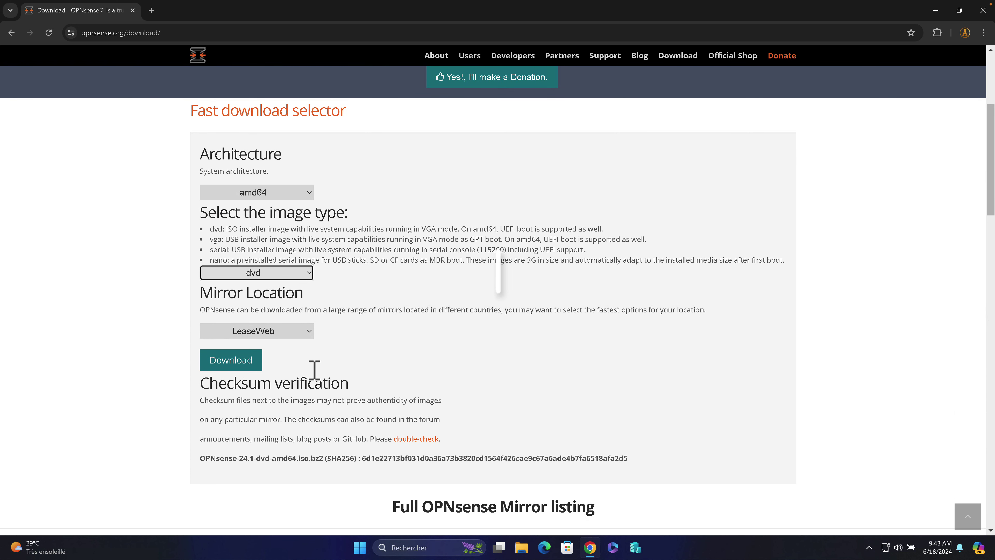
pyautogui.click(237, 366)
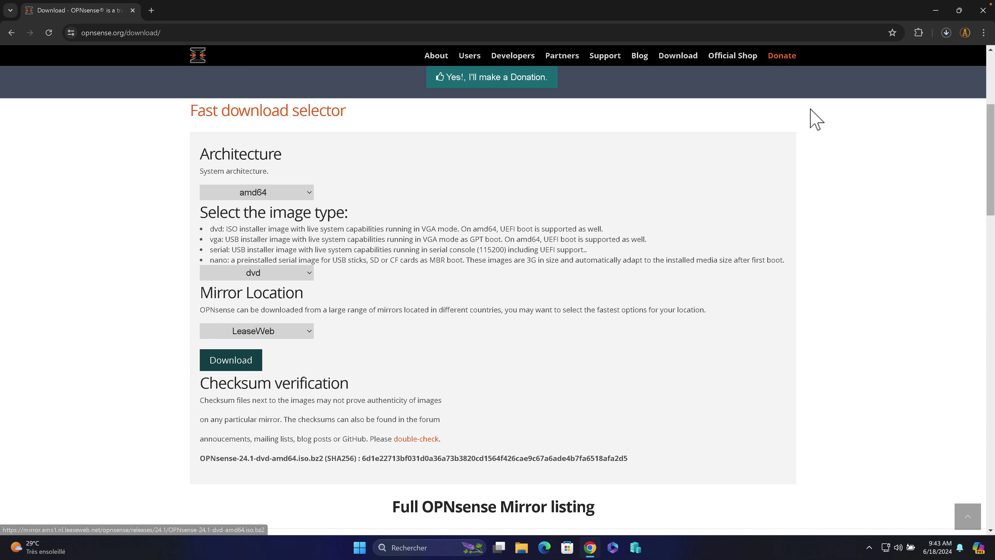
pyautogui.click(946, 33)
# Switch to Hyper-V Manager and open the virtual switch manager for the host
pyautogui.press('super+d')
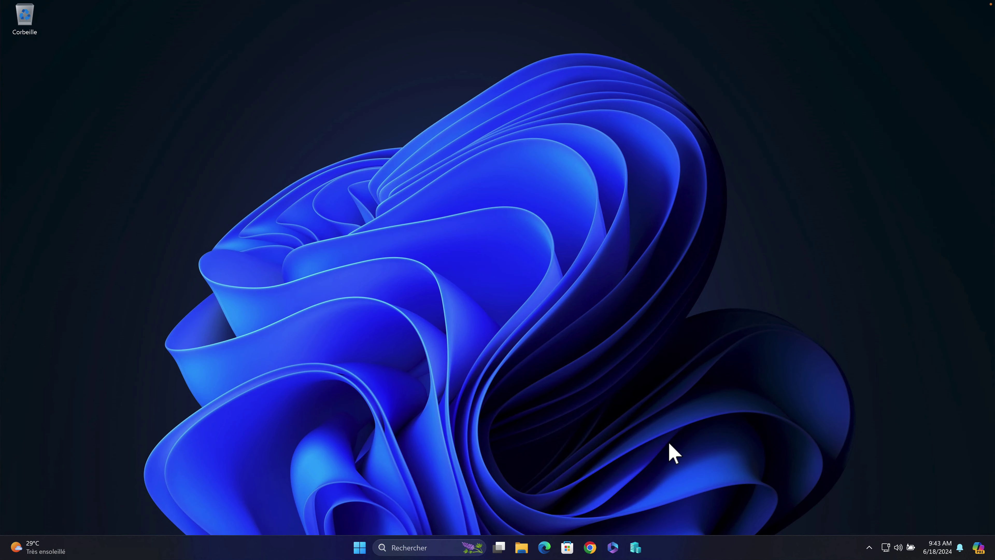
pyautogui.click(635, 549)
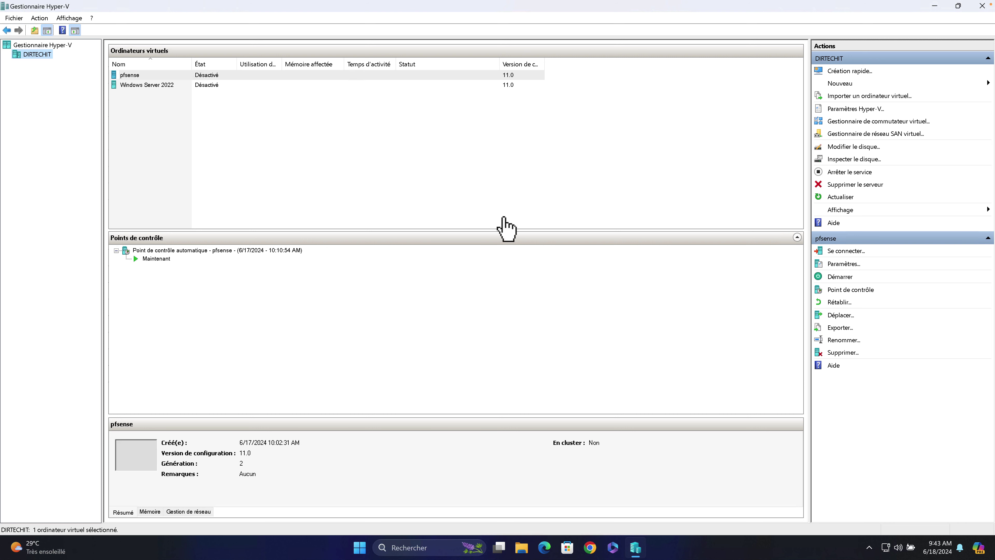
pyautogui.click(848, 123)
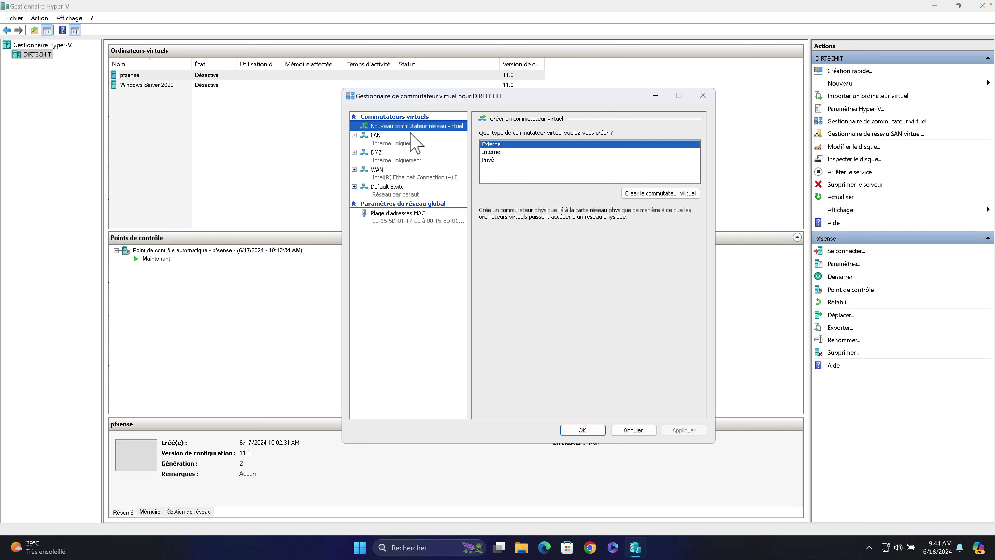
# Review the notes and connection types of the LAN and DMZ virtual switches, comparing the subnets with the network diagram
pyautogui.click(385, 141)
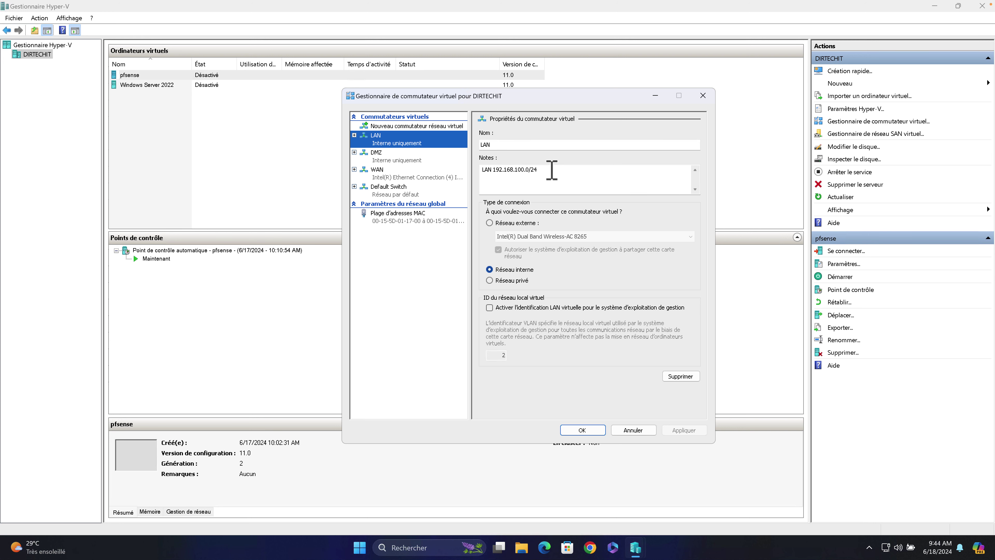
pyautogui.moveTo(552, 169); pyautogui.dragTo(474, 169)
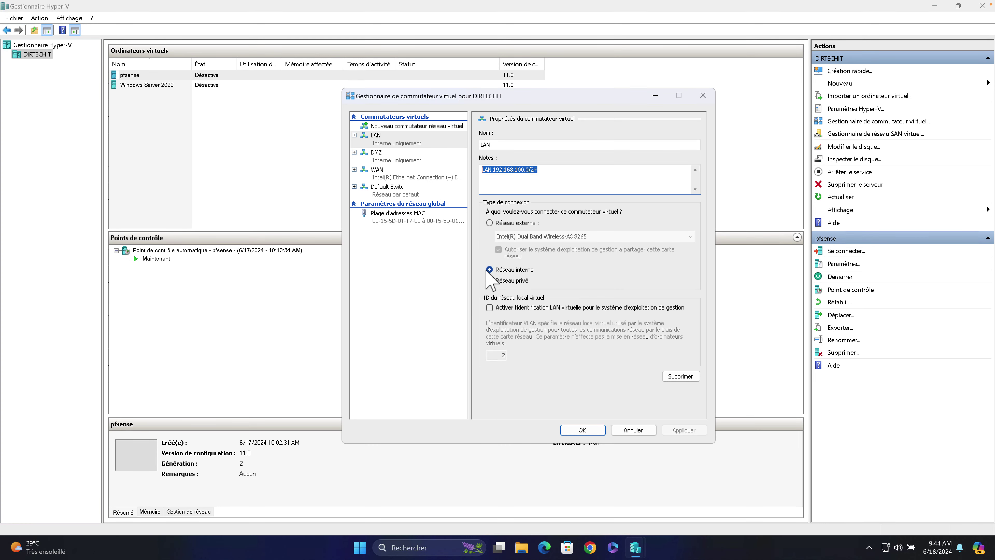
pyautogui.click(389, 159)
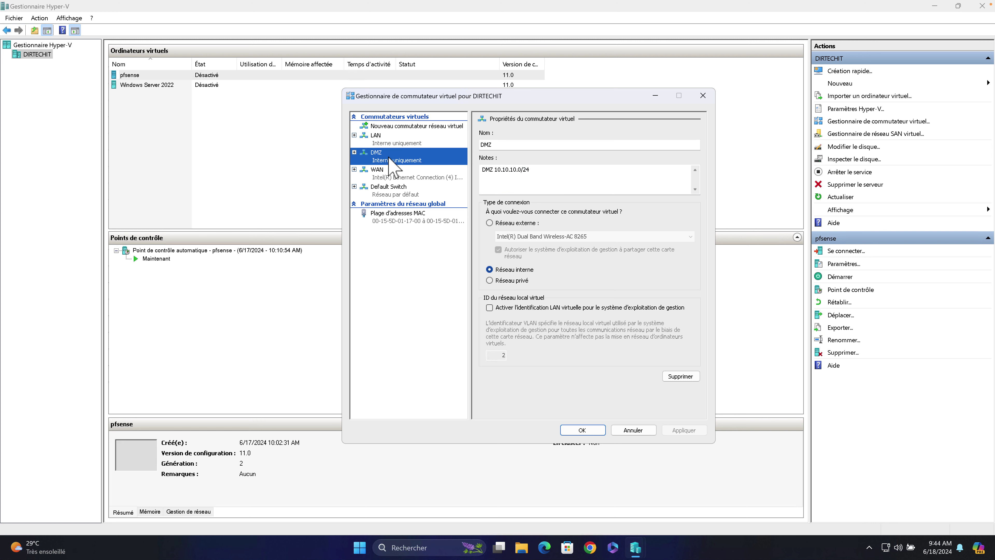
pyautogui.moveTo(535, 170); pyautogui.dragTo(460, 173)
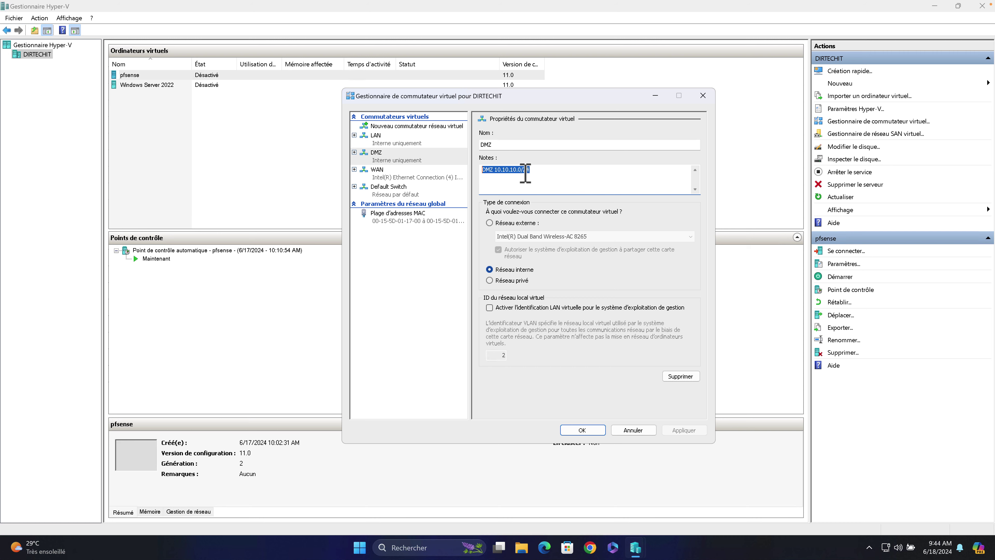
pyautogui.click(551, 184)
pyautogui.hotkey('ctrl', 'Right')
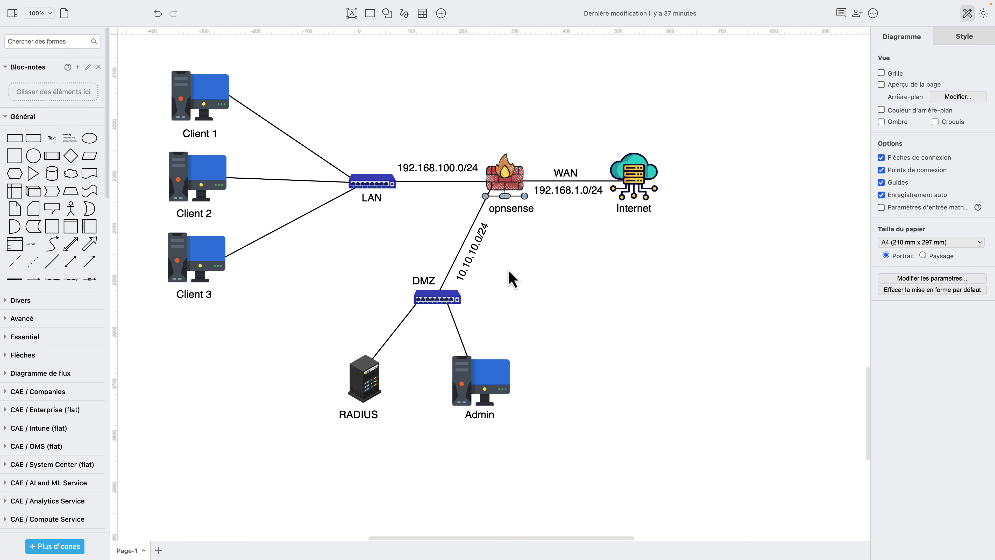
pyautogui.hotkey('ctrl', 'Left')
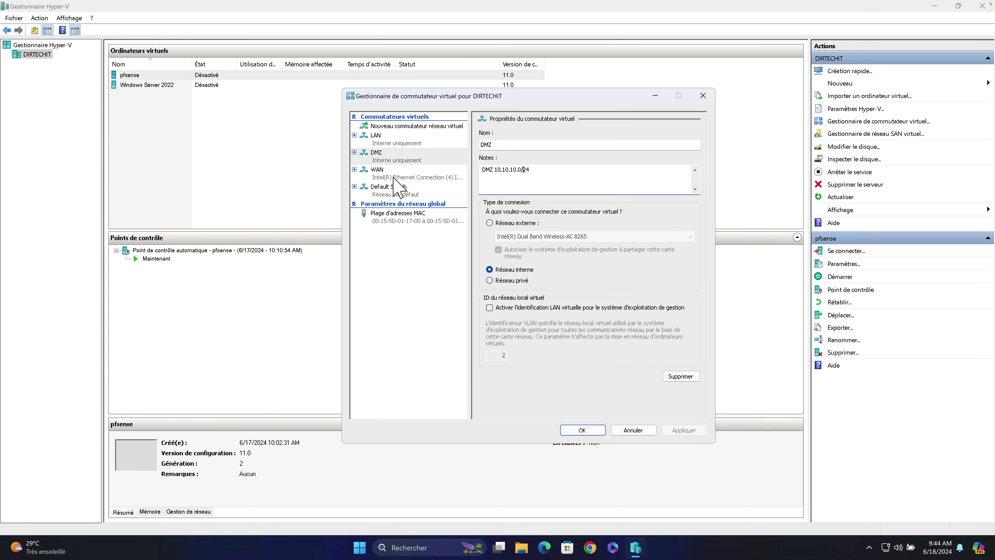
# Review the WAN virtual switch's subnet note and external adapter, and close the virtual switch manager without making changes
pyautogui.click(394, 178)
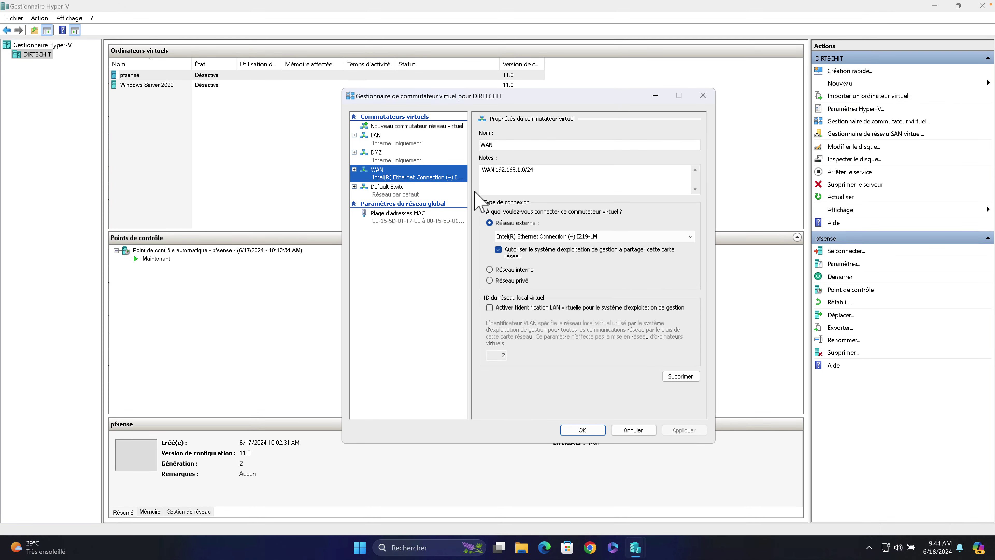
pyautogui.moveTo(548, 173); pyautogui.dragTo(456, 163)
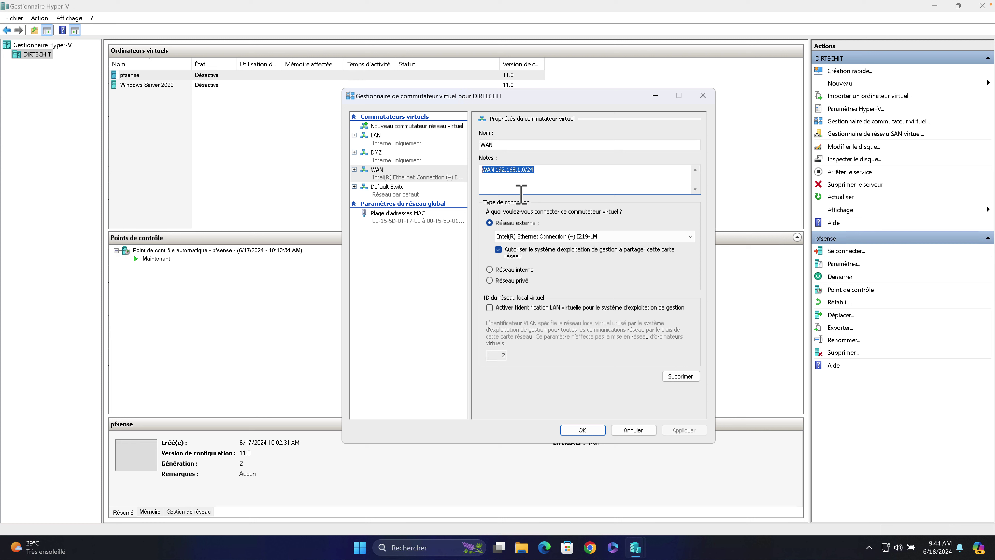
pyautogui.click(548, 180)
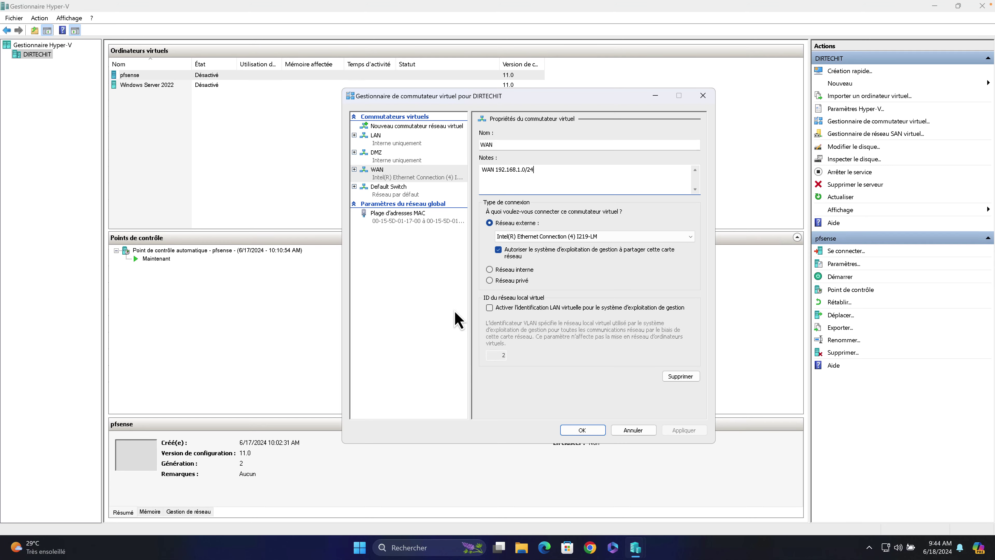
pyautogui.click(434, 307)
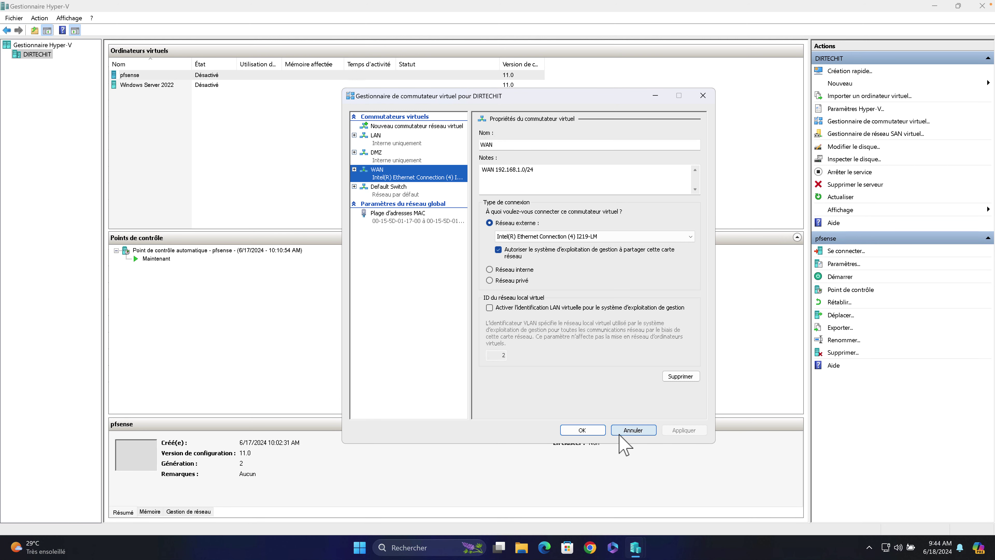
pyautogui.click(633, 430)
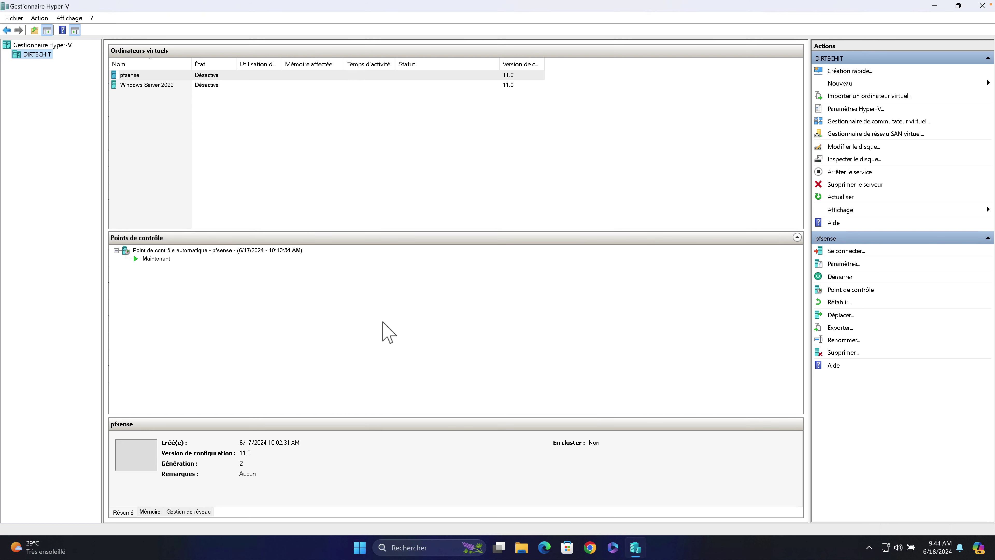
# Search Windows for the Control Panel and open its Network and Sharing Center
pyautogui.click(355, 178)
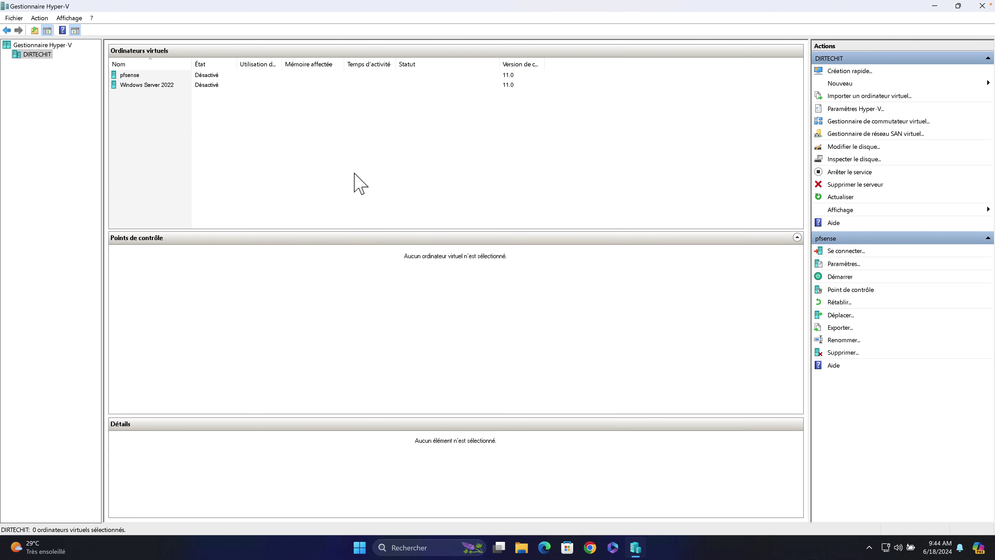
pyautogui.click(418, 549)
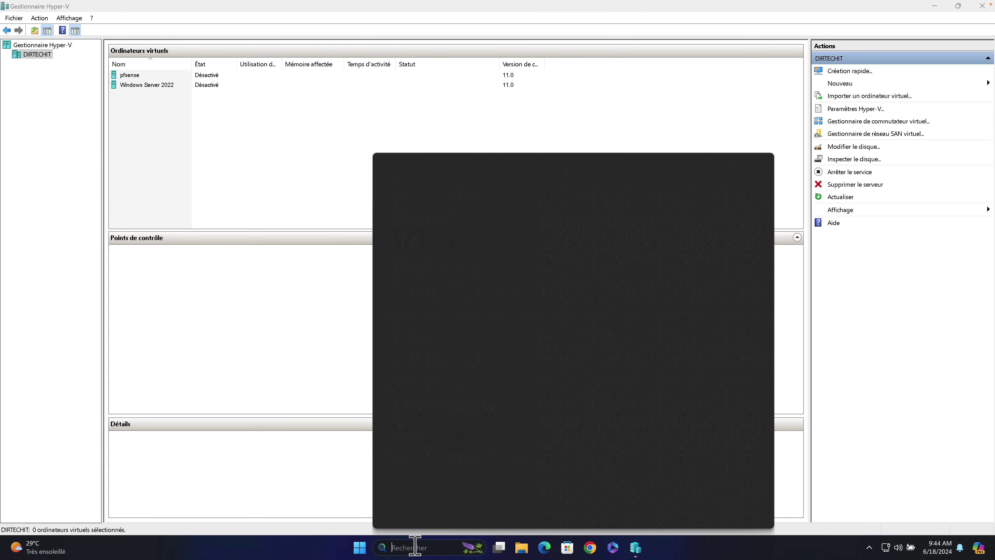
pyautogui.write('panne')
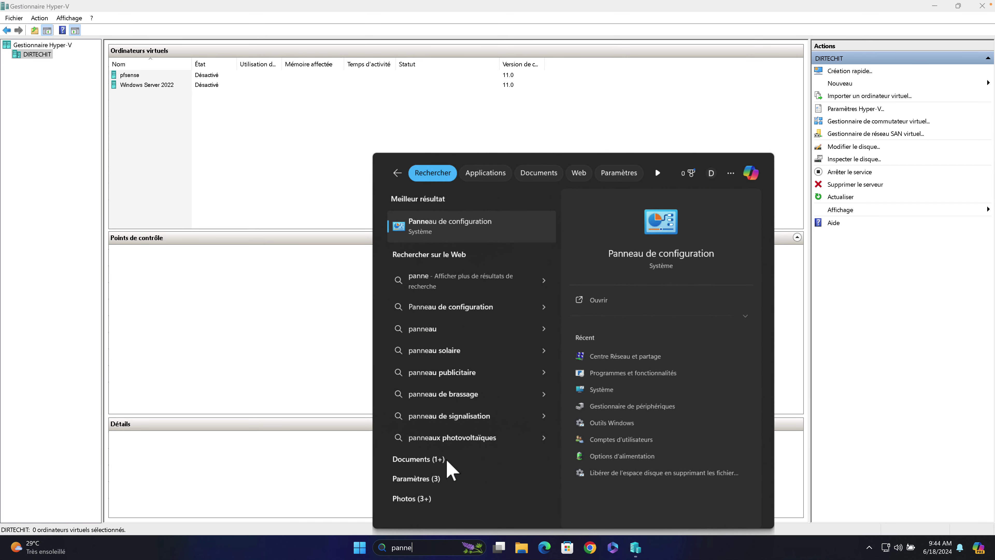
pyautogui.click(425, 235)
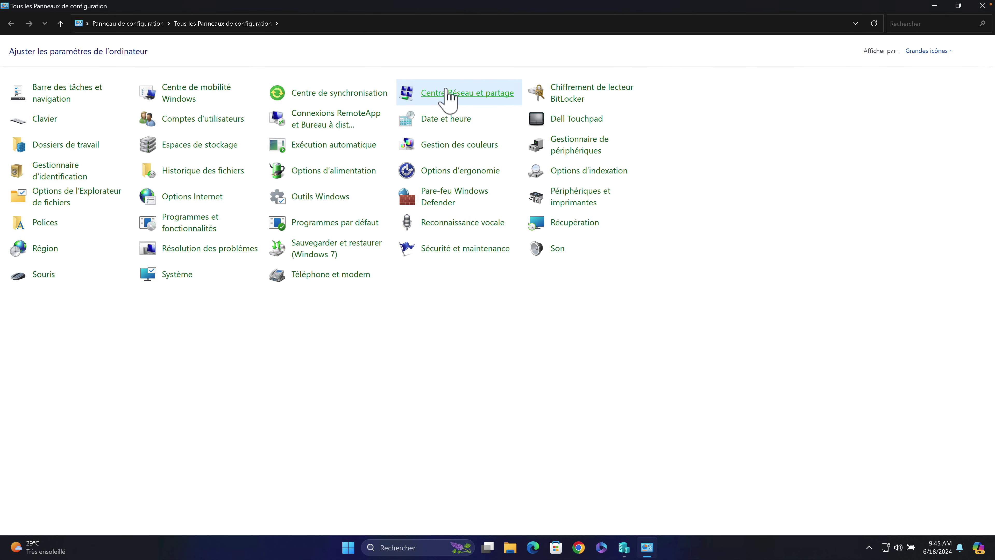
pyautogui.click(446, 91)
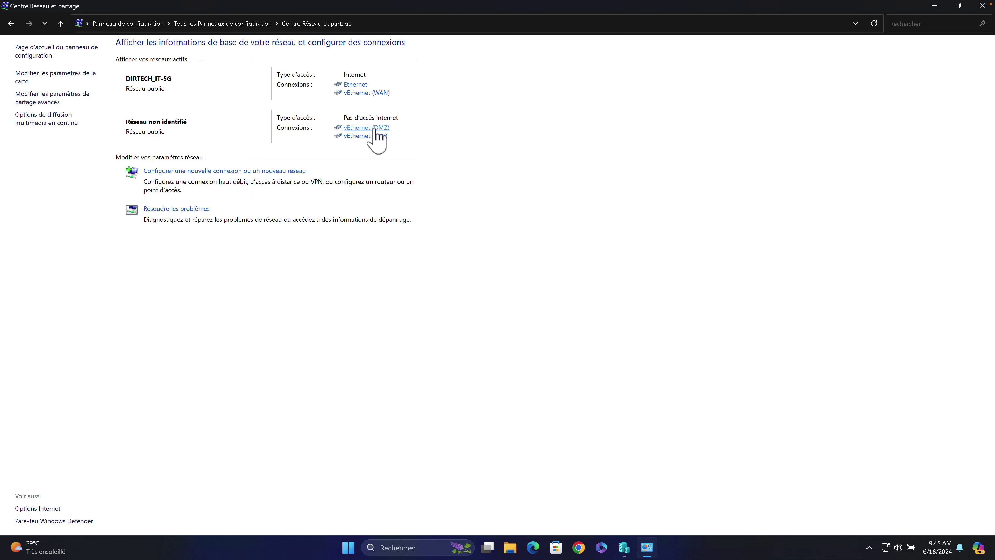
# Check the TCP/IPv4 address settings of the vEthernet (DMZ) adapter and close its dialogs without making changes
pyautogui.click(374, 128)
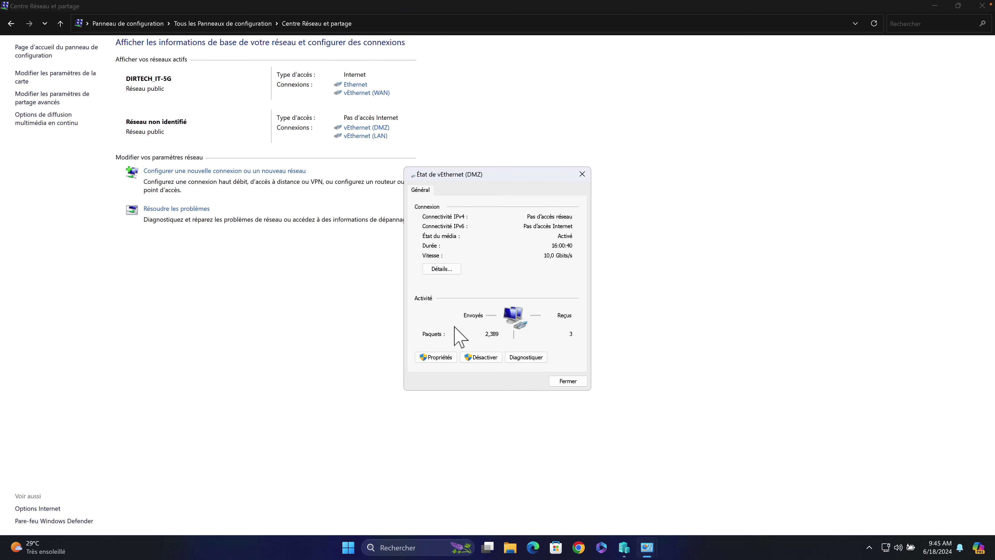
pyautogui.click(435, 358)
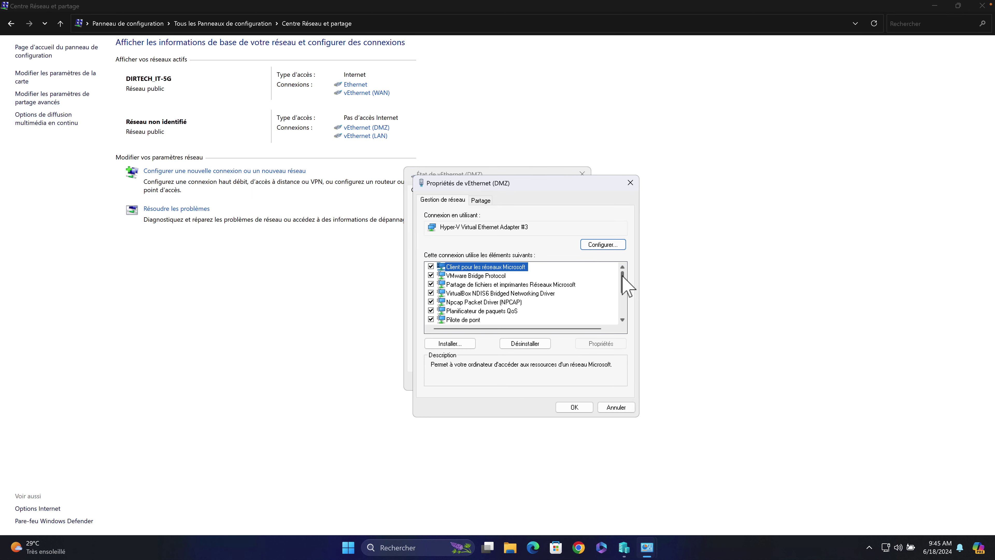
pyautogui.scroll(-1, 627, 286)
pyautogui.click(517, 302)
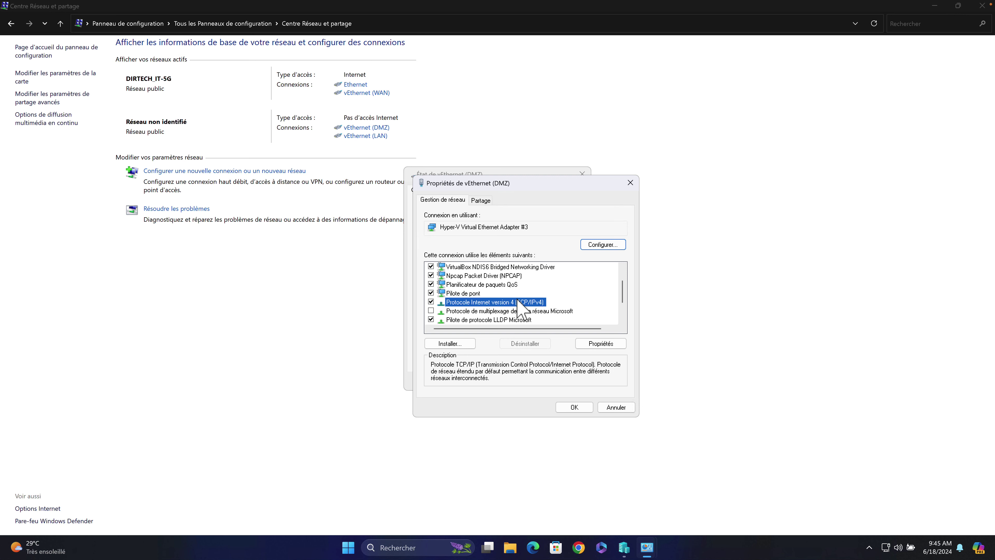
pyautogui.click(600, 344)
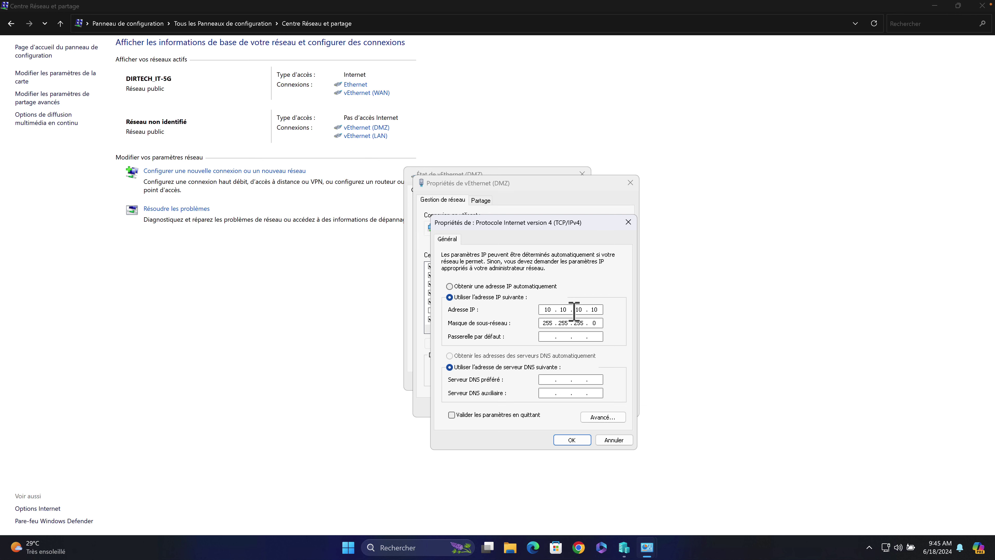
pyautogui.click(612, 439)
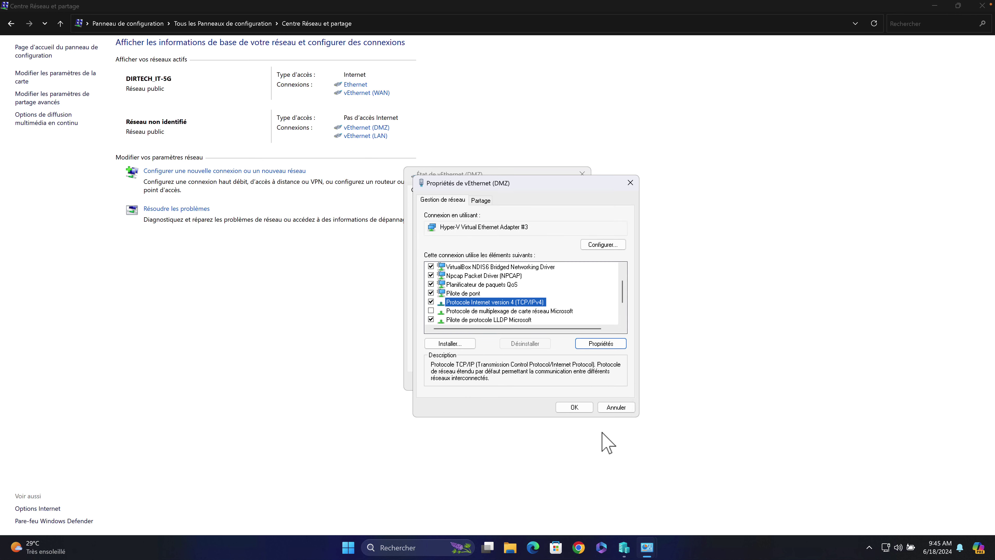
pyautogui.click(614, 410)
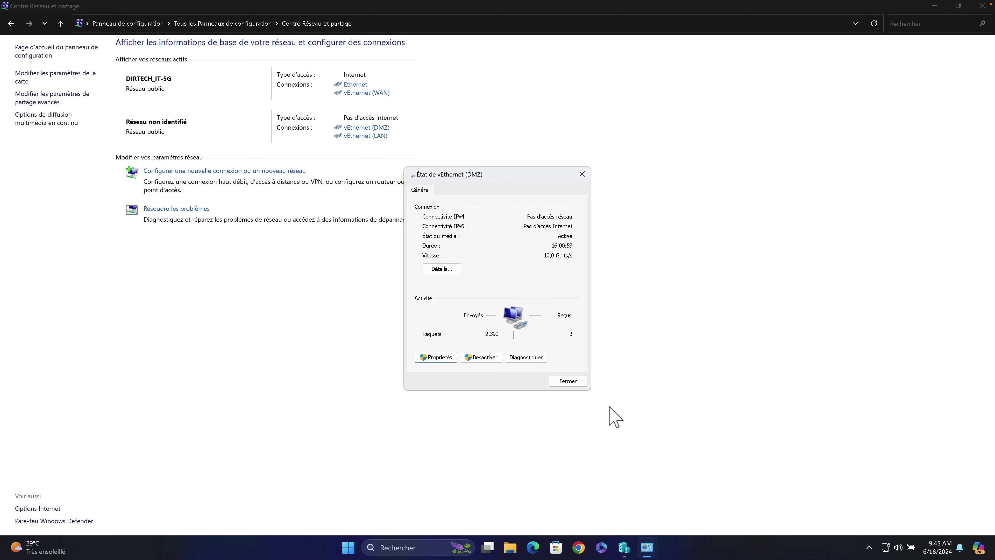
pyautogui.click(568, 381)
# Check the TCP/IPv4 address settings of the vEthernet (LAN) adapter, then close its dialogs and the Network and Sharing Center without making changes
pyautogui.click(368, 136)
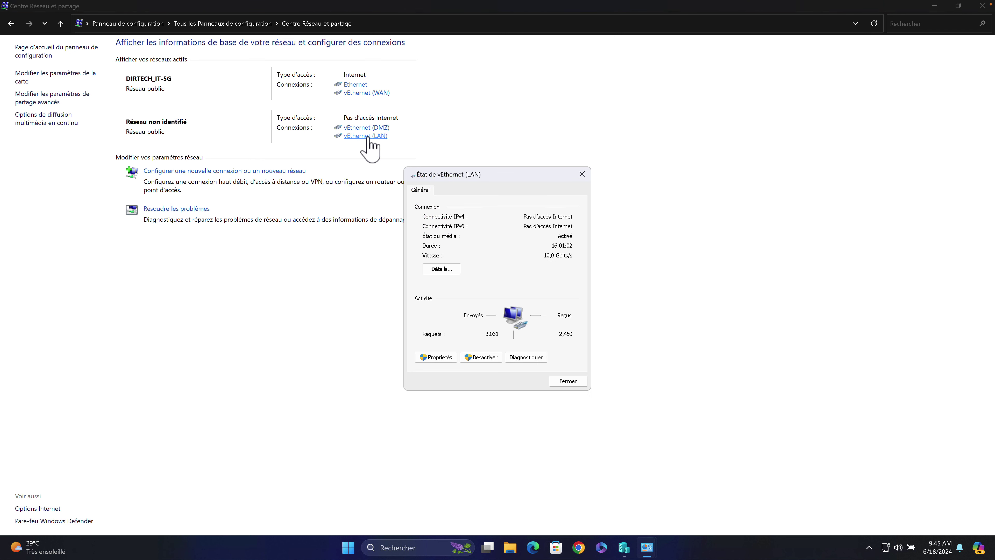
pyautogui.click(443, 357)
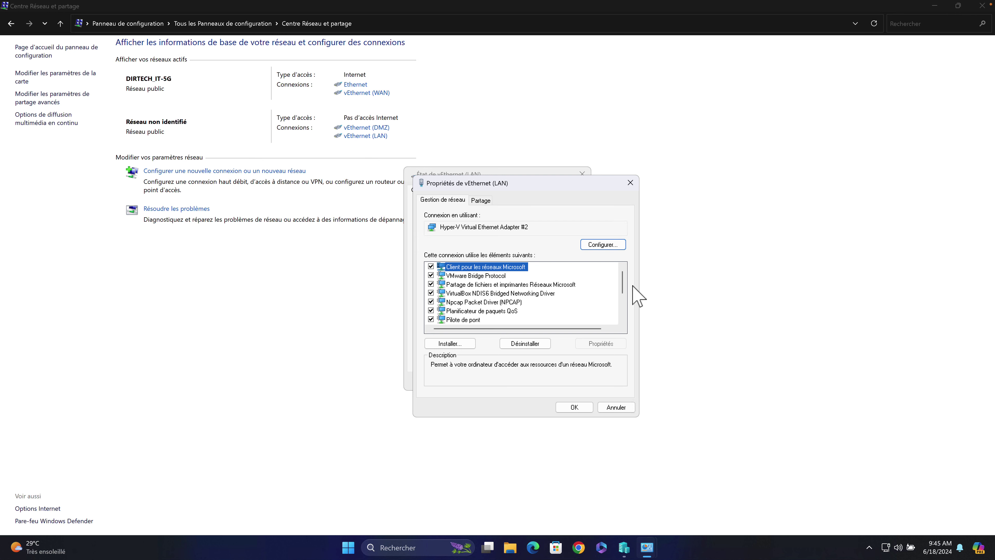
pyautogui.scroll(-1, 623, 293)
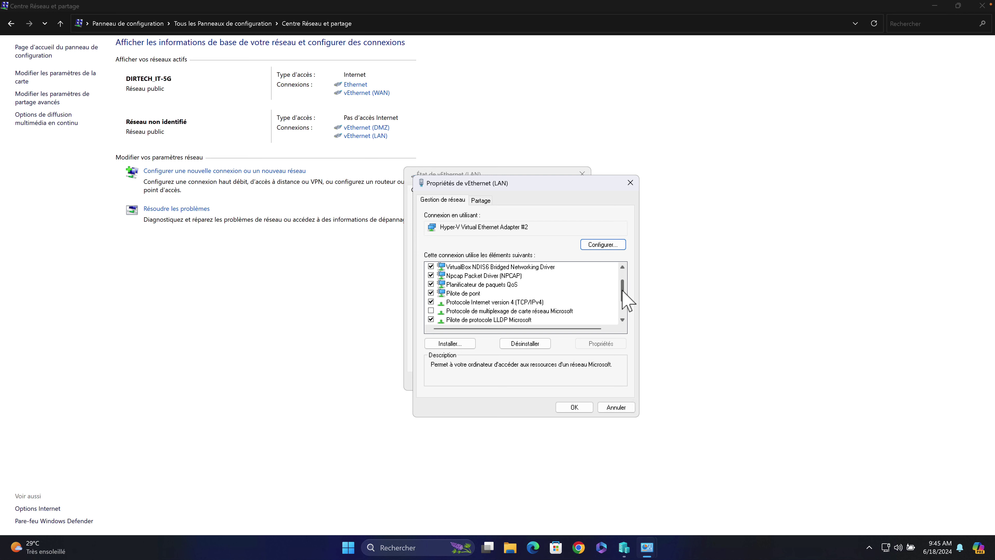
pyautogui.click(515, 301)
pyautogui.click(603, 343)
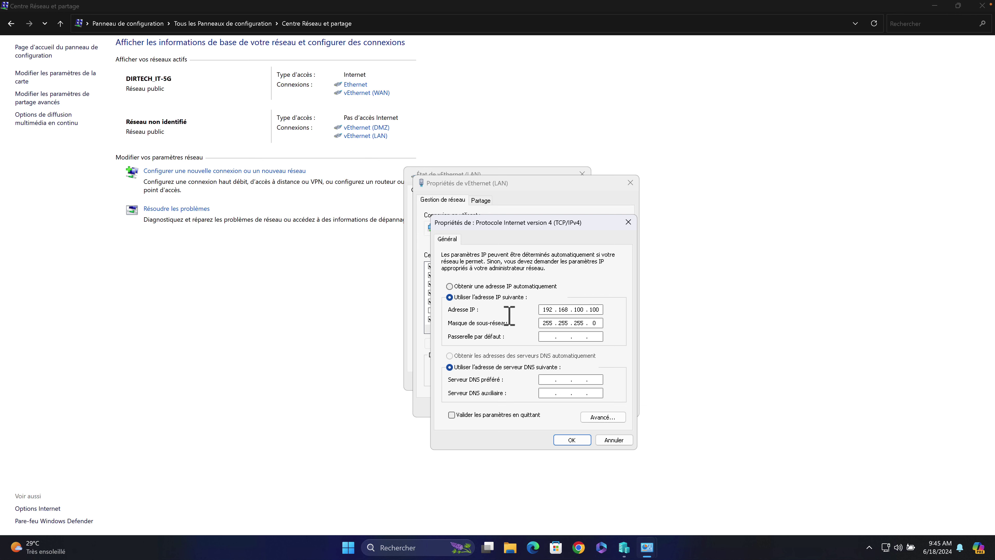
pyautogui.click(602, 439)
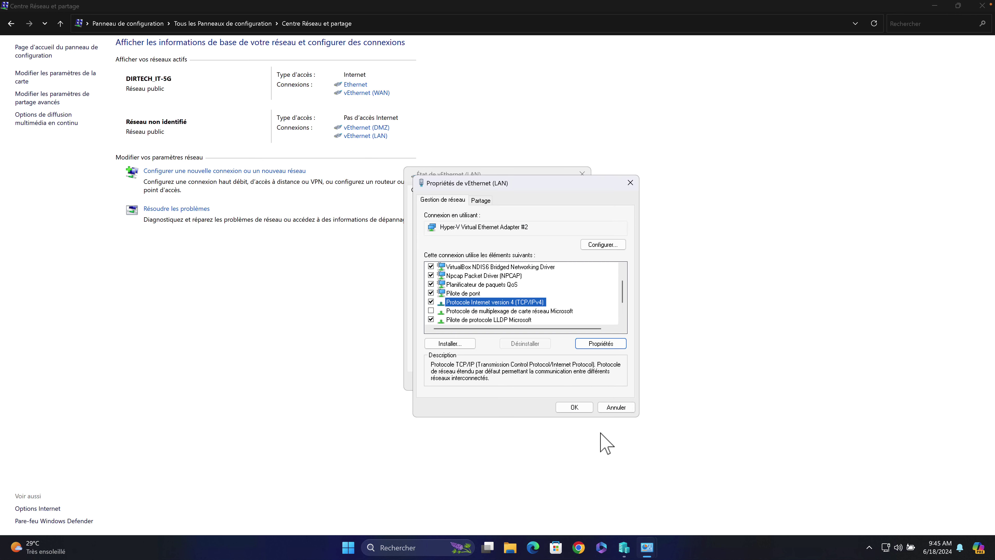
pyautogui.click(617, 407)
pyautogui.click(569, 383)
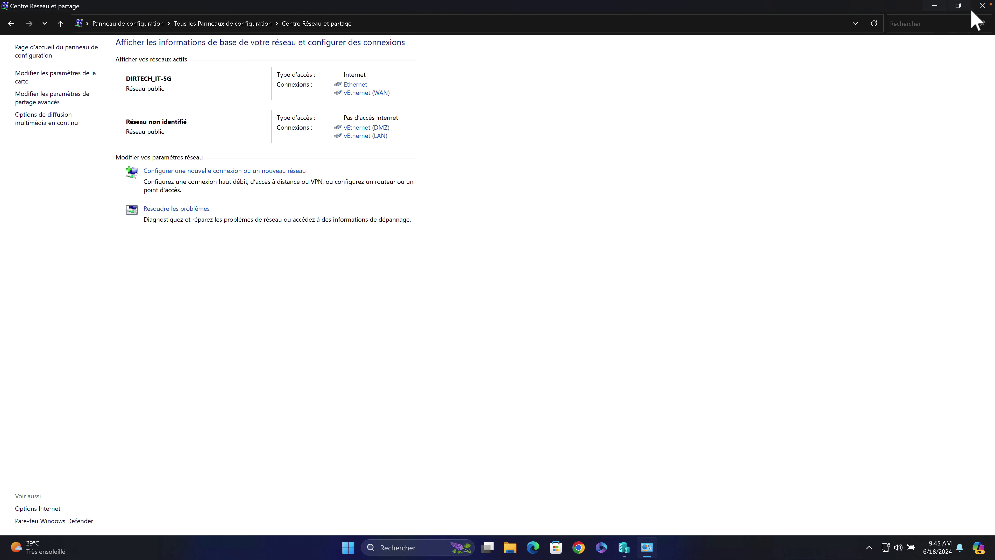
pyautogui.click(979, 8)
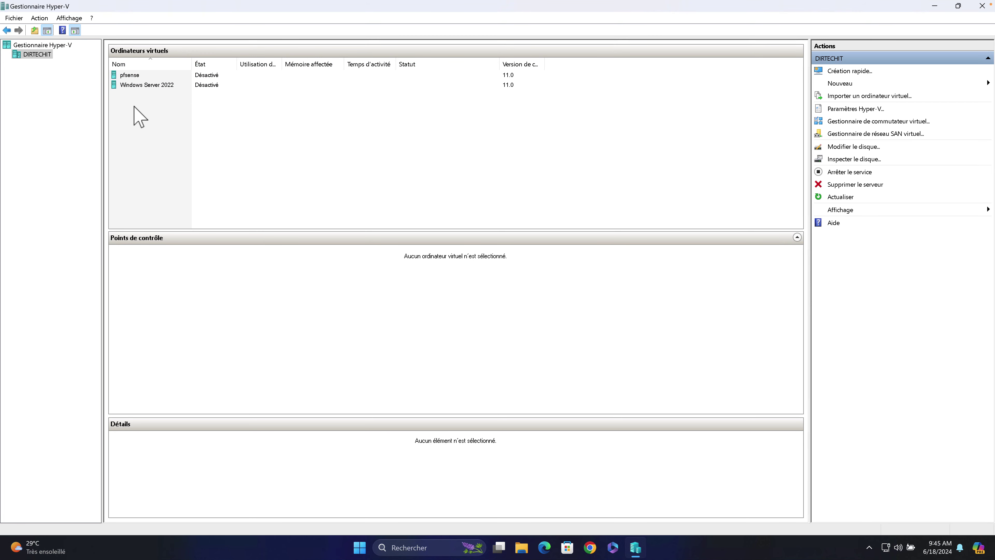
# Start creating a new virtual machine on the DIRTECHIT host and name it opnsense, keeping the default storage location
pyautogui.rightClick(35, 55)
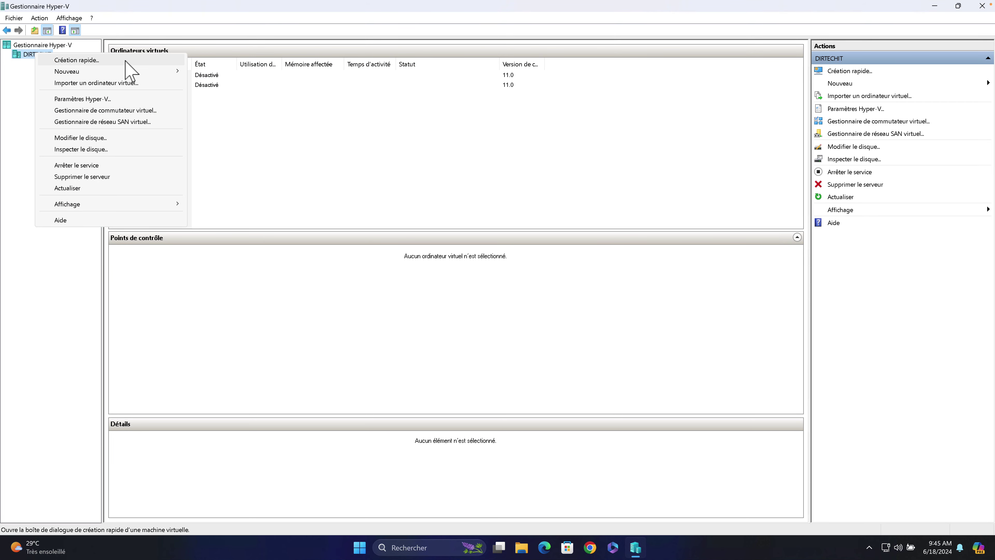
pyautogui.moveTo(172, 79)
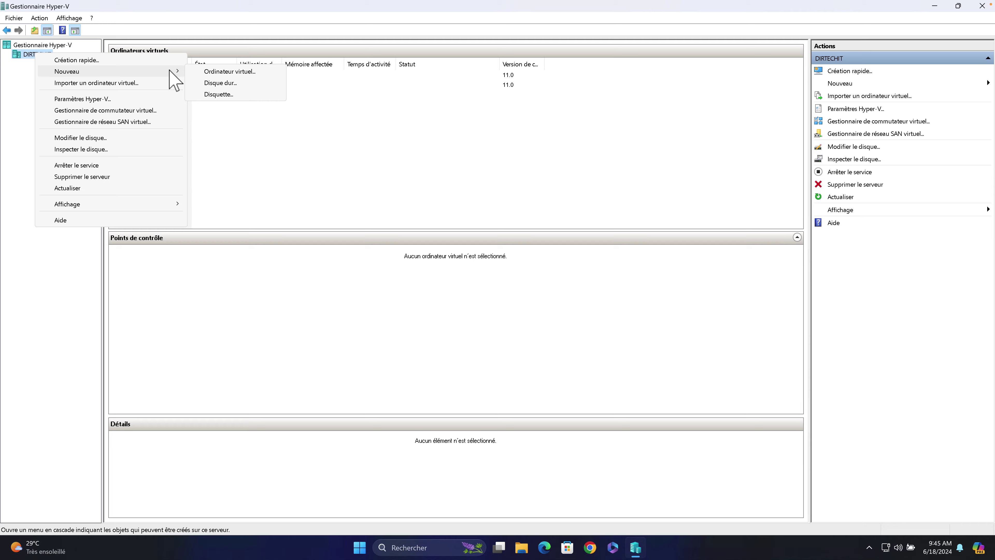
pyautogui.click(231, 72)
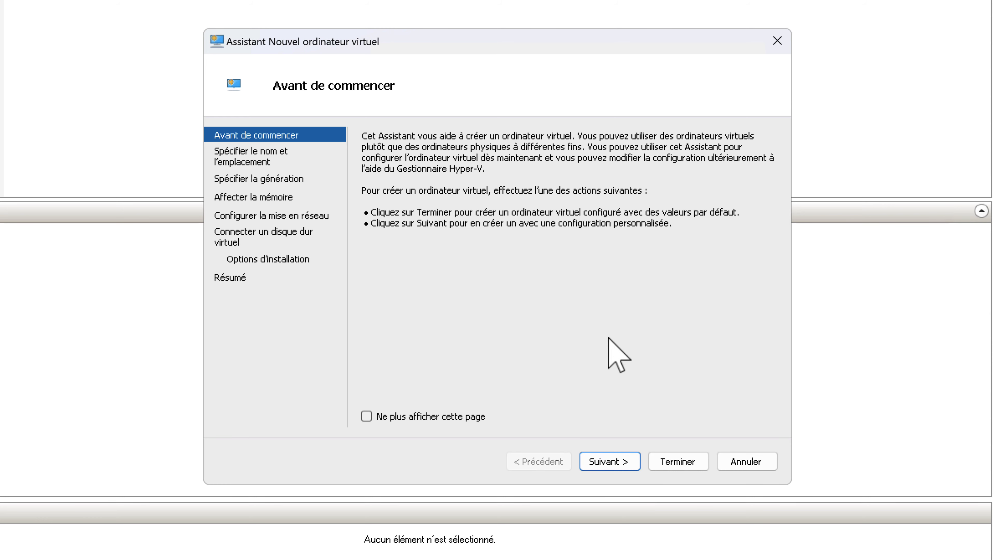
pyautogui.click(610, 461)
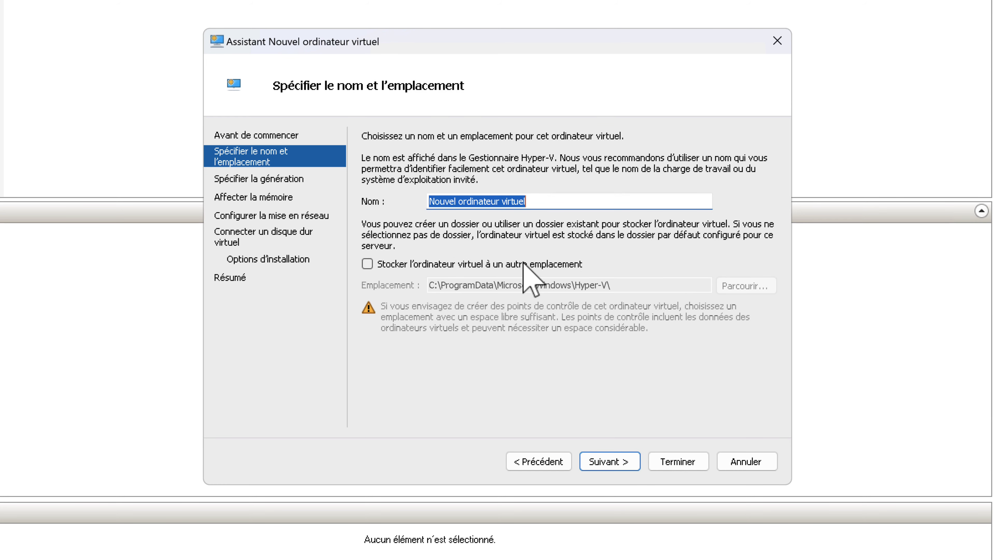
pyautogui.write('opnsen')
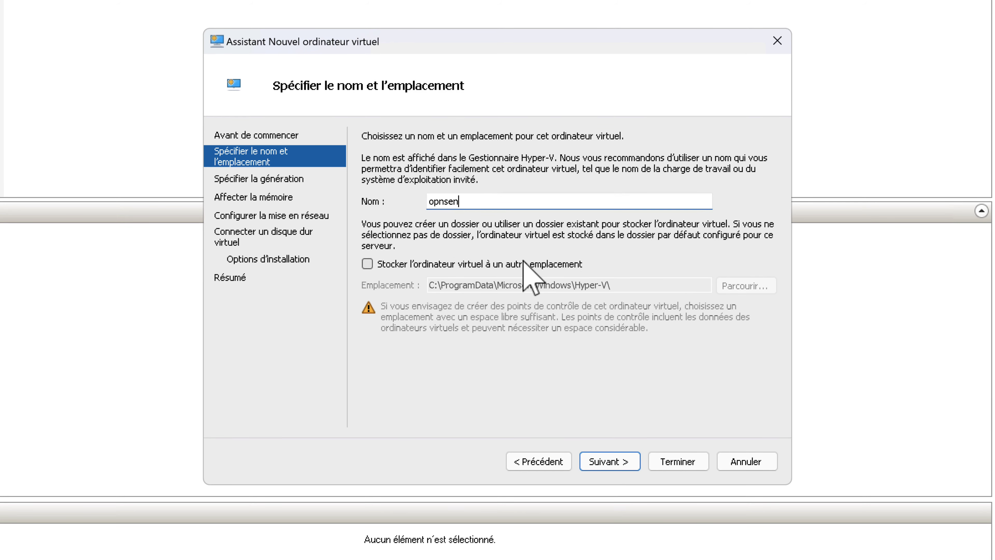
pyautogui.write('se')
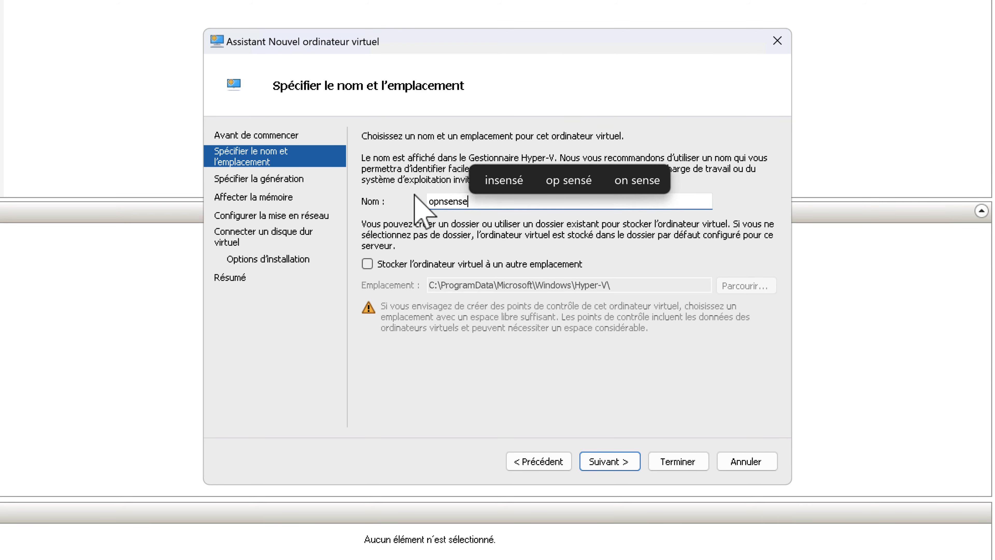
pyautogui.click(619, 461)
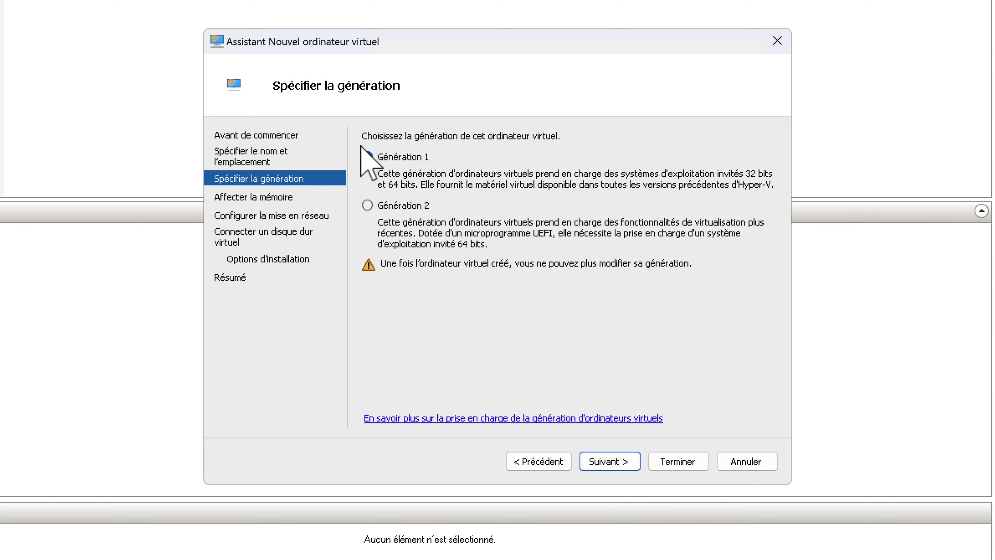
# Keep the new virtual machine as Generation 1 and set its startup memory to 2048 MB with dynamic memory enabled
pyautogui.click(604, 471)
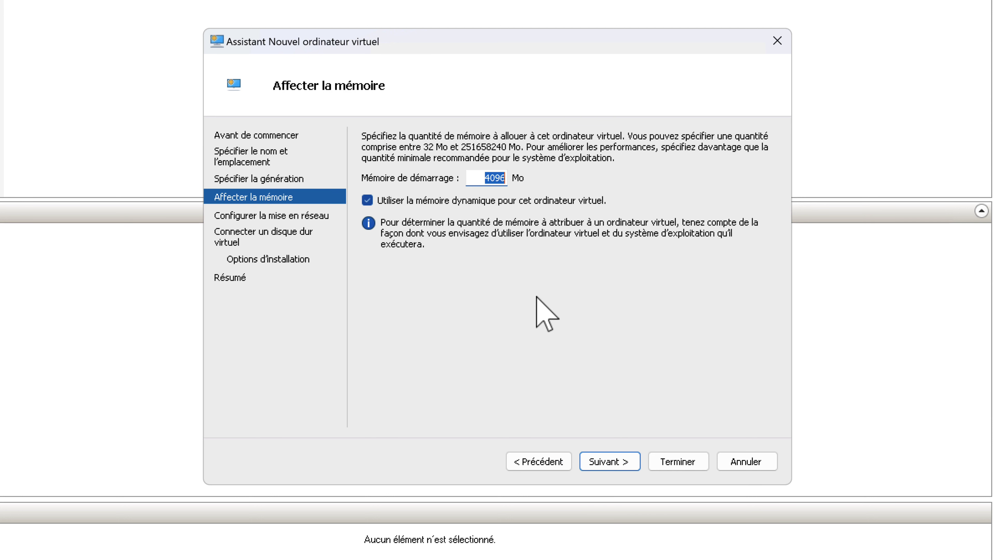
pyautogui.write('20')
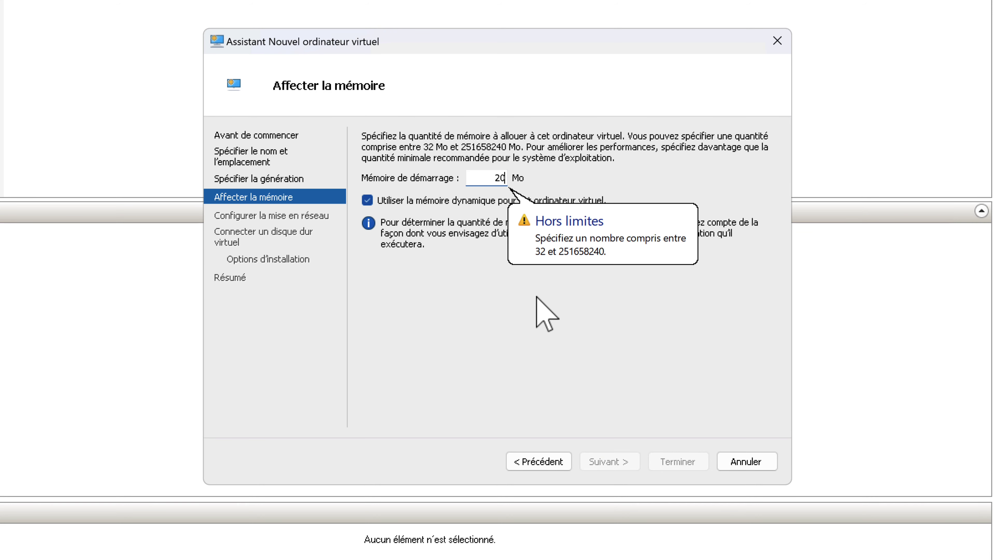
pyautogui.write('48')
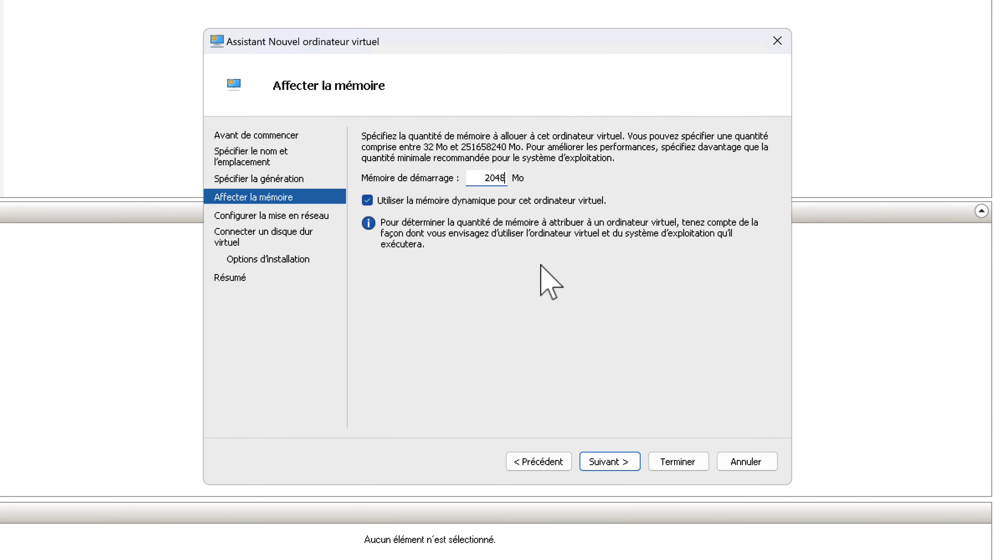
pyautogui.click(599, 464)
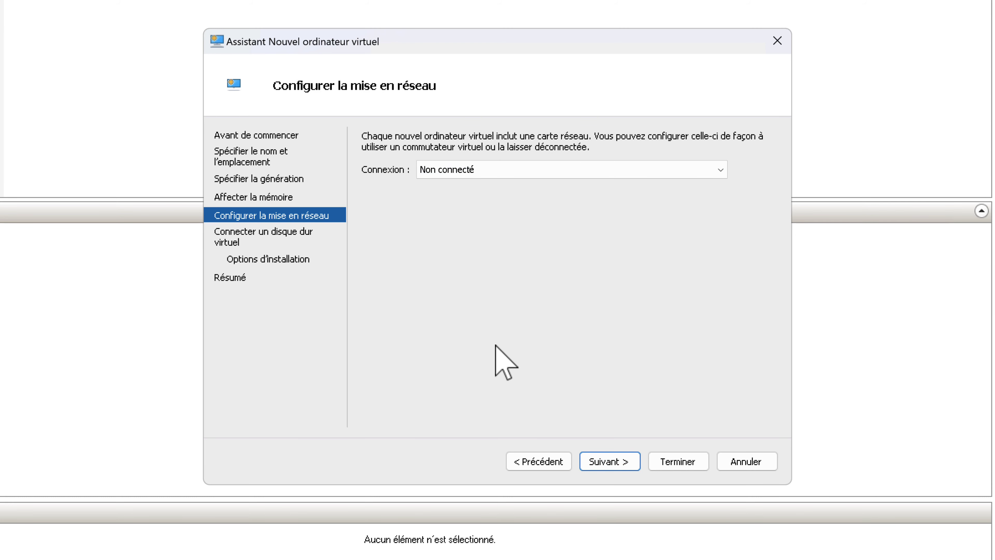
# Leave the network connection unconnected and create the virtual hard disk opnsense.vhdx with a size of 20 GB
pyautogui.click(610, 466)
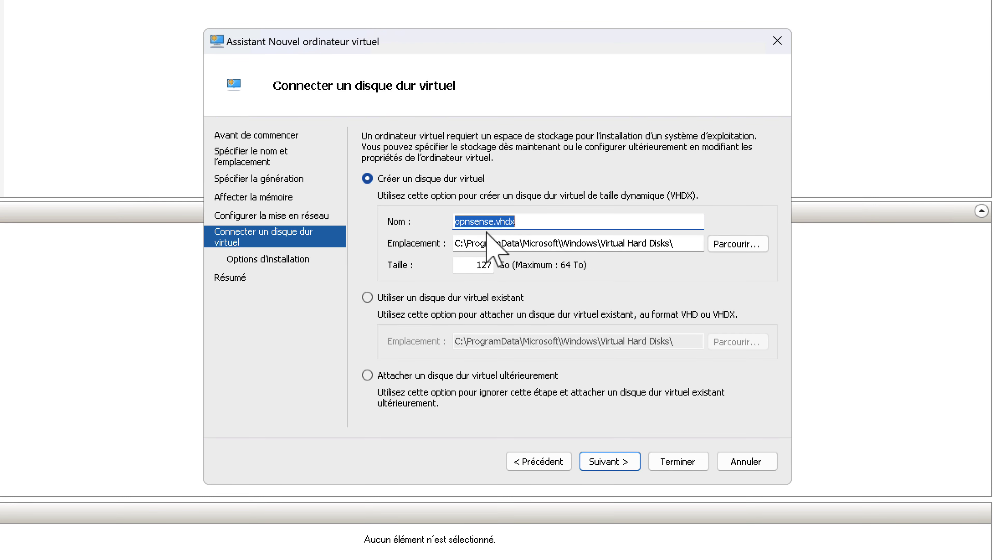
pyautogui.doubleClick(487, 265)
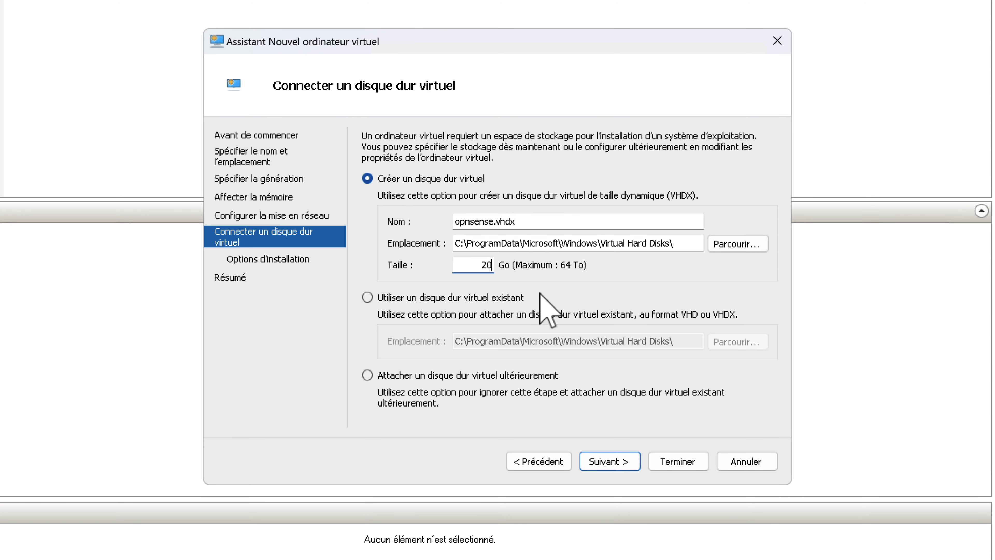
pyautogui.click(603, 466)
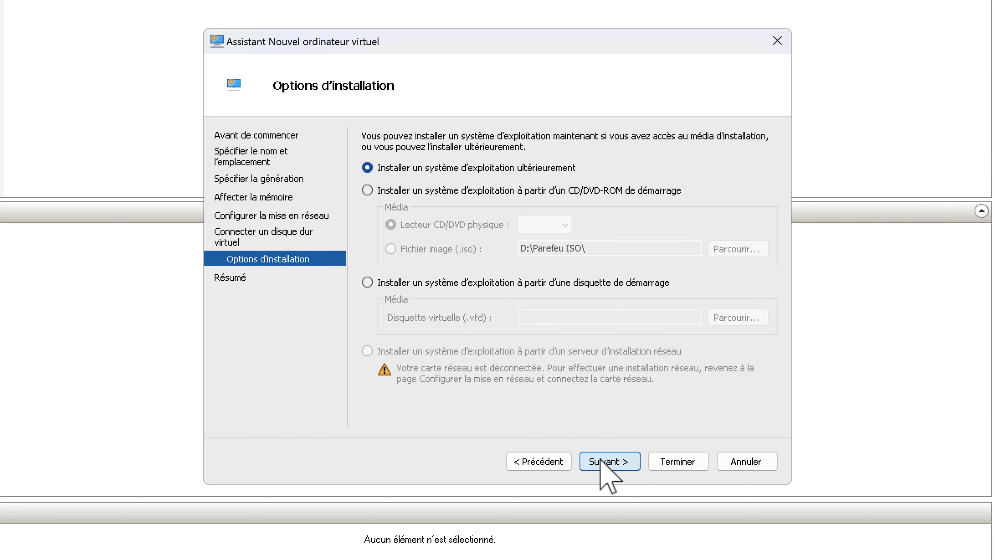
# Set the operating system to install from the OPNsense-24.1-dvd-amd64 ISO image in D:\Parefeu ISO and finish creating the virtual machine
pyautogui.click(368, 191)
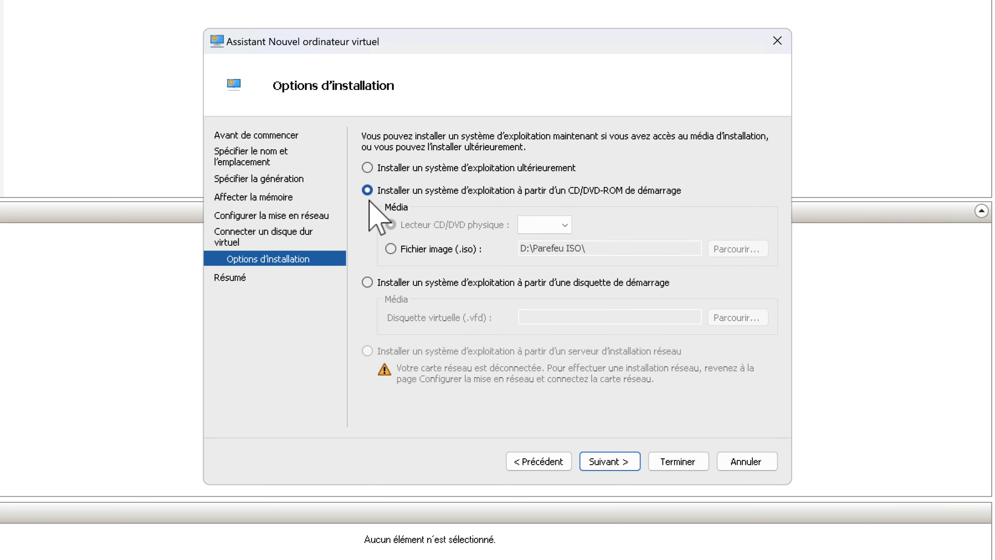
pyautogui.click(391, 249)
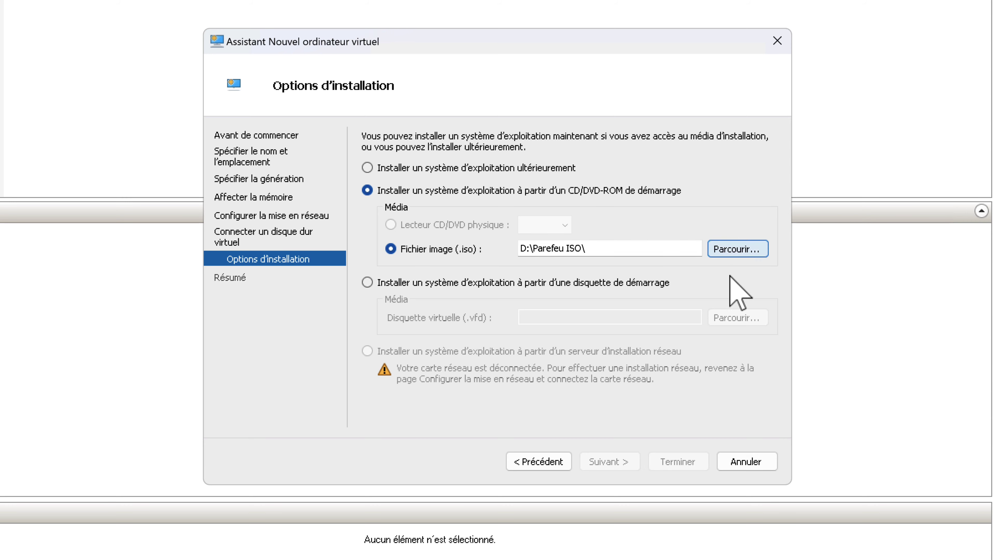
pyautogui.click(731, 251)
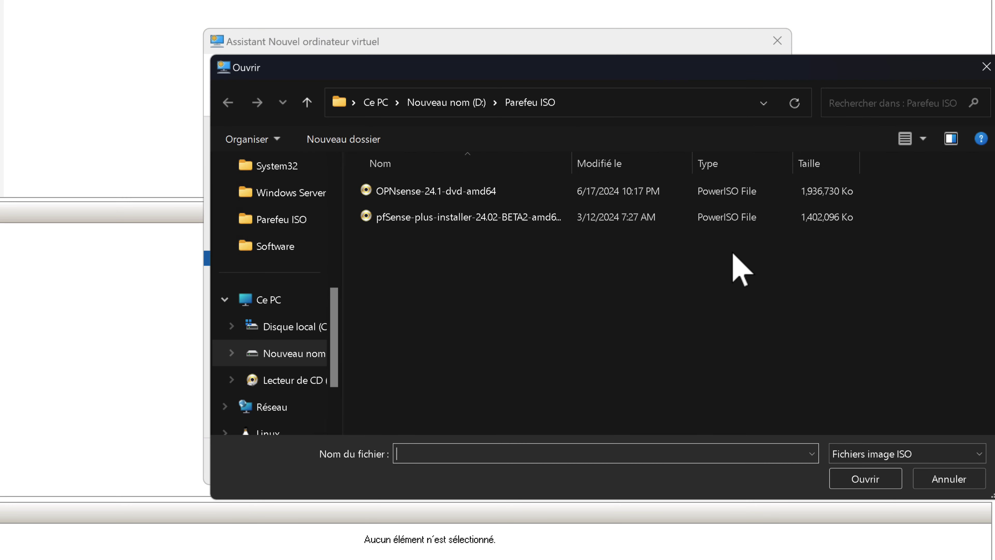
pyautogui.click(506, 195)
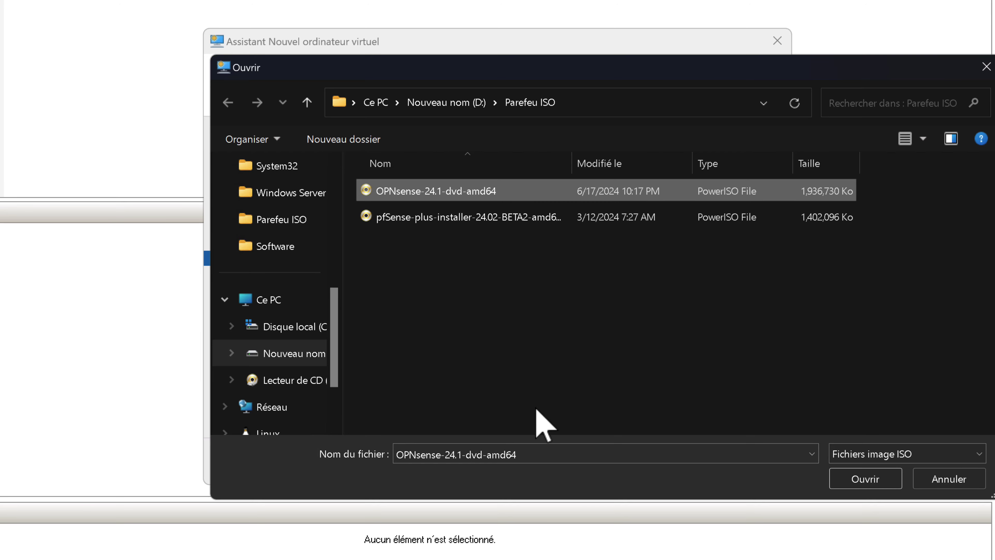
pyautogui.click(865, 479)
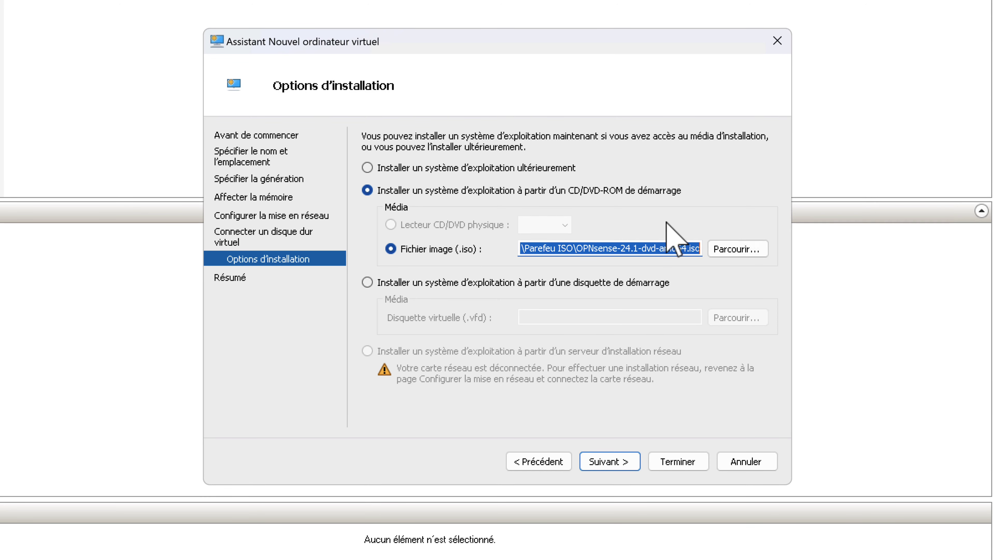
pyautogui.click(619, 462)
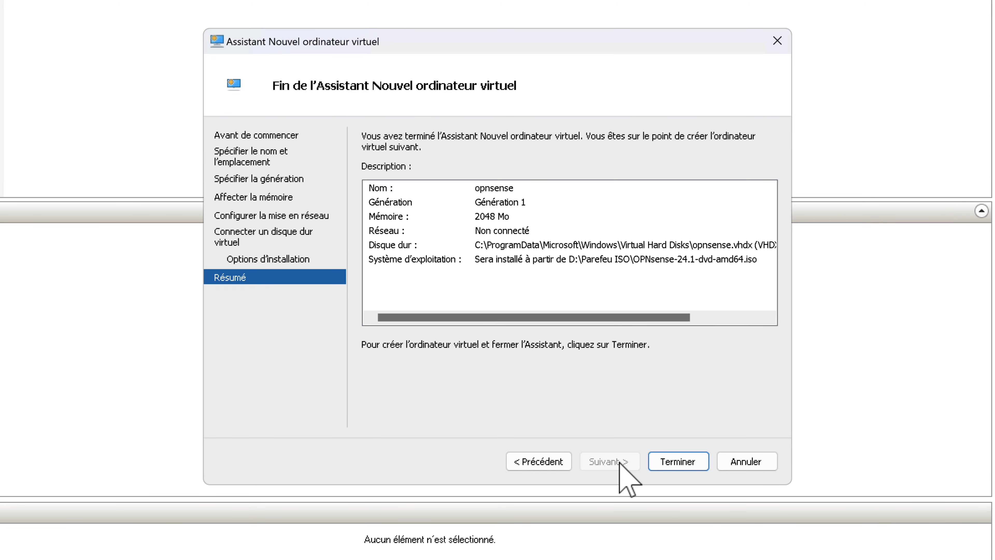
pyautogui.click(670, 462)
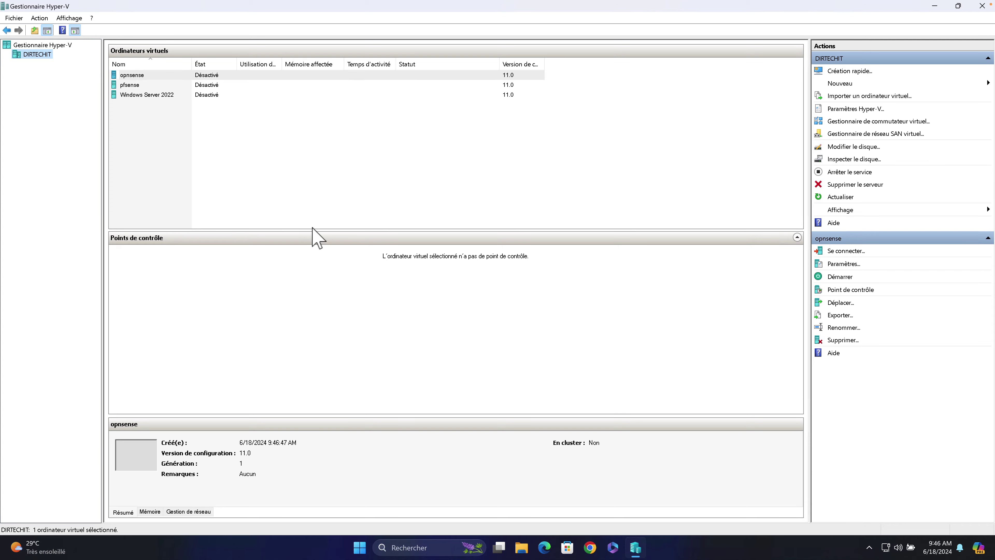
# Connect the opnsense virtual machine's network adapter to the WAN virtual switch and apply the change
pyautogui.click(145, 74)
pyautogui.rightClick(148, 78)
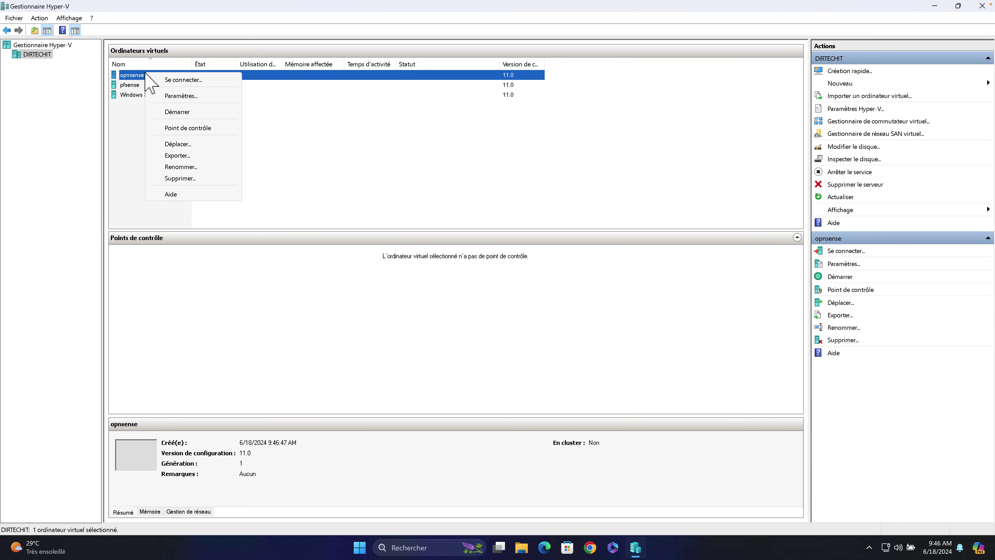
pyautogui.click(175, 97)
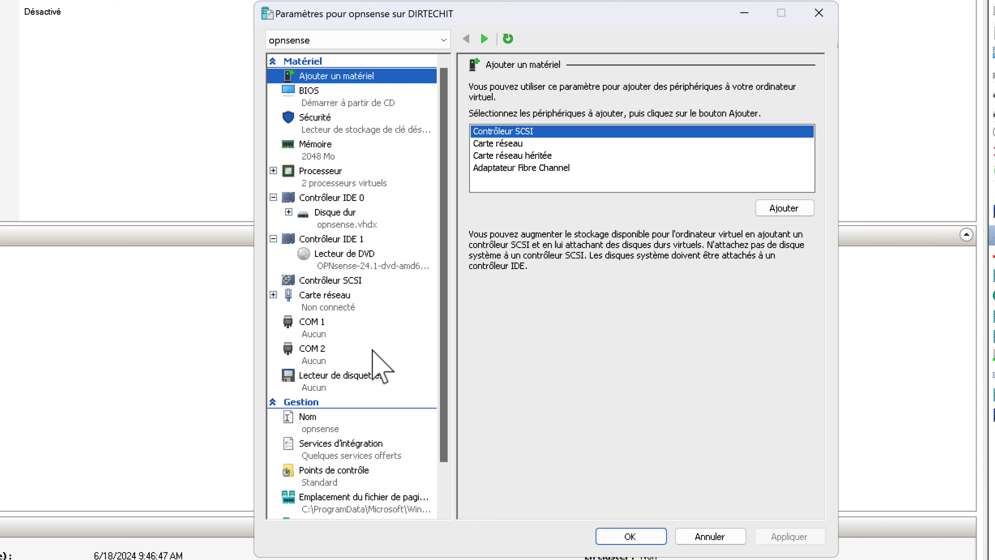
pyautogui.click(336, 301)
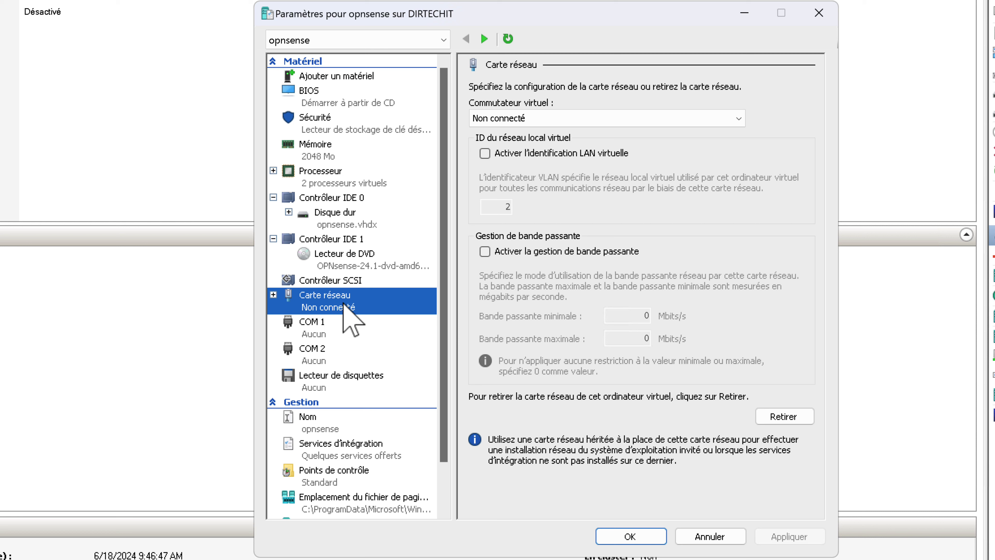
pyautogui.click(521, 118)
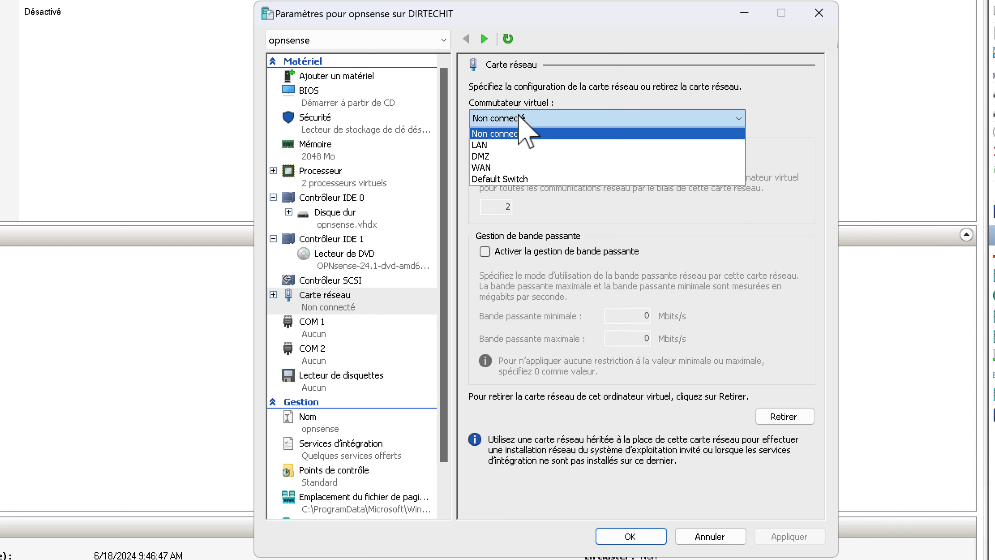
pyautogui.click(514, 167)
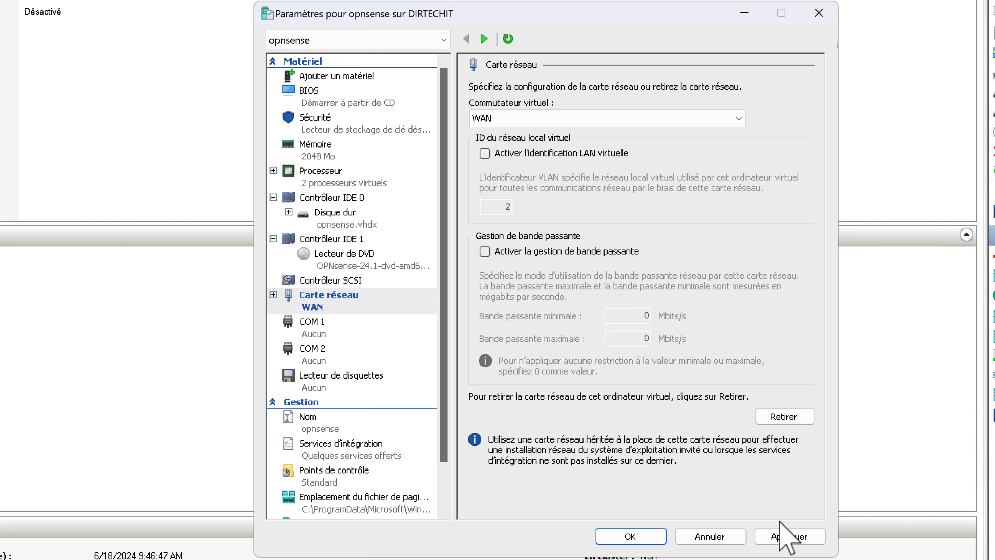
pyautogui.click(784, 535)
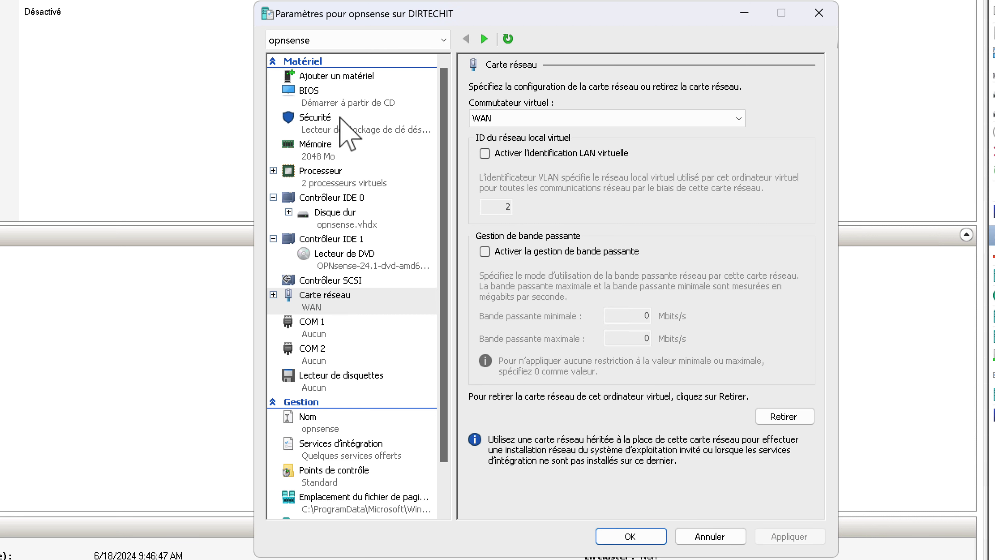
# Add a second network adapter to the opnsense virtual machine, connect it to the LAN virtual switch and apply the change
pyautogui.click(334, 76)
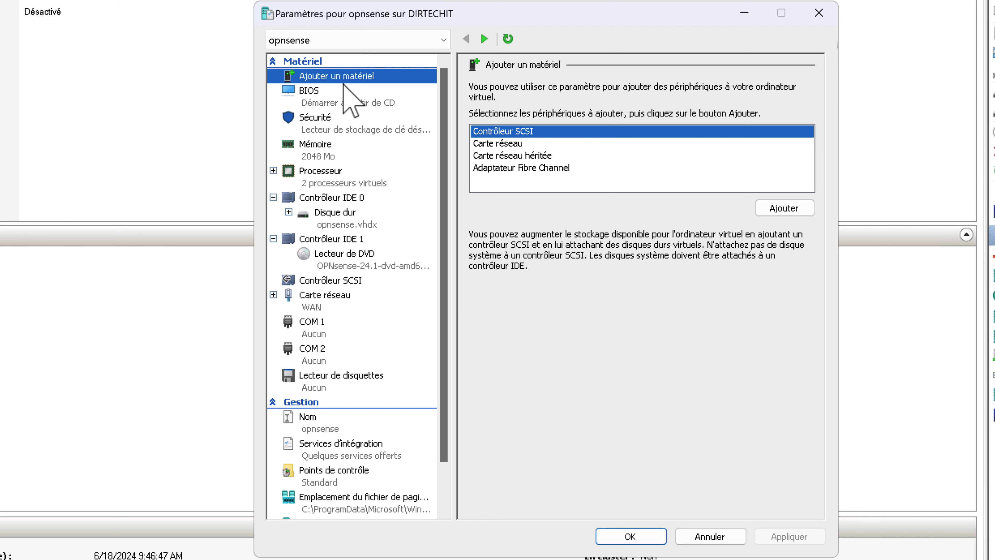
pyautogui.click(499, 145)
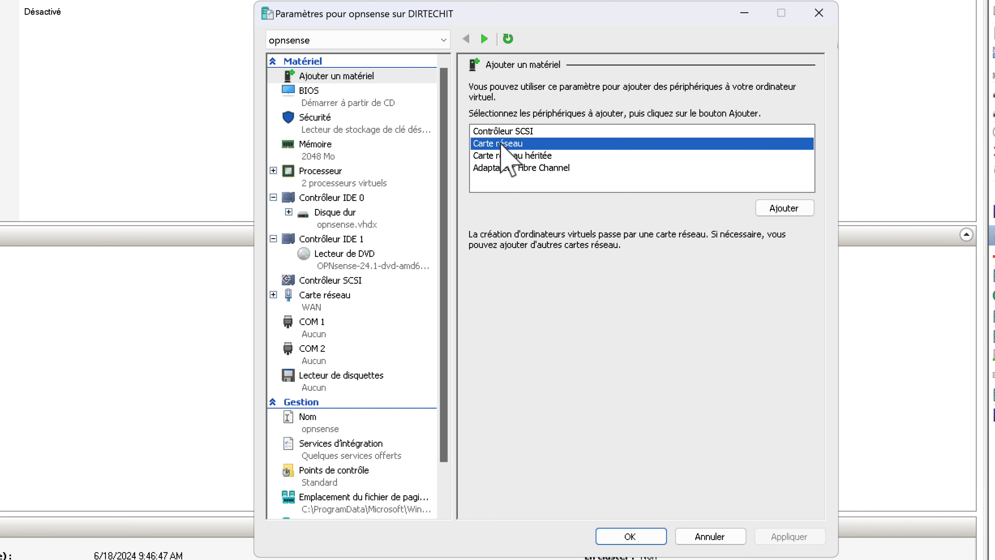
pyautogui.click(782, 209)
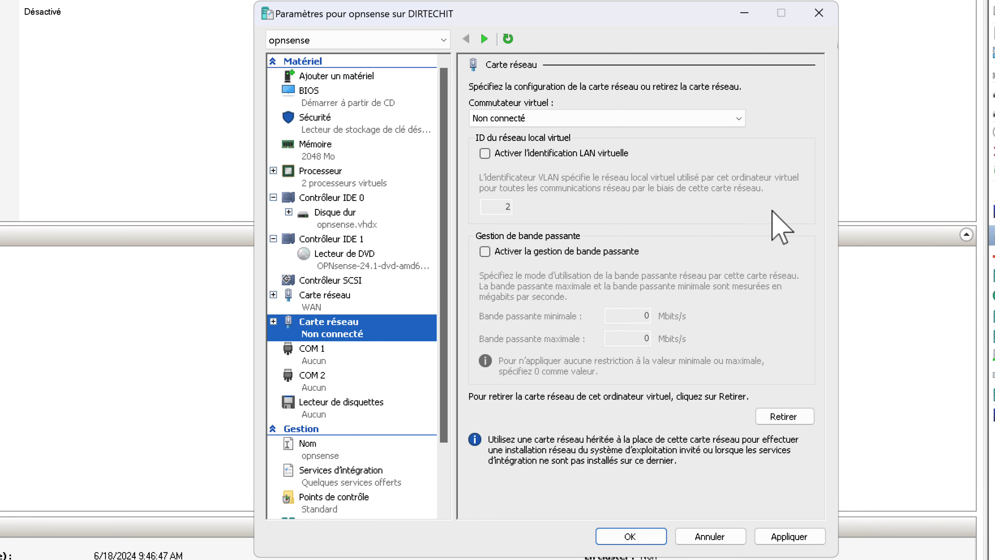
pyautogui.click(541, 120)
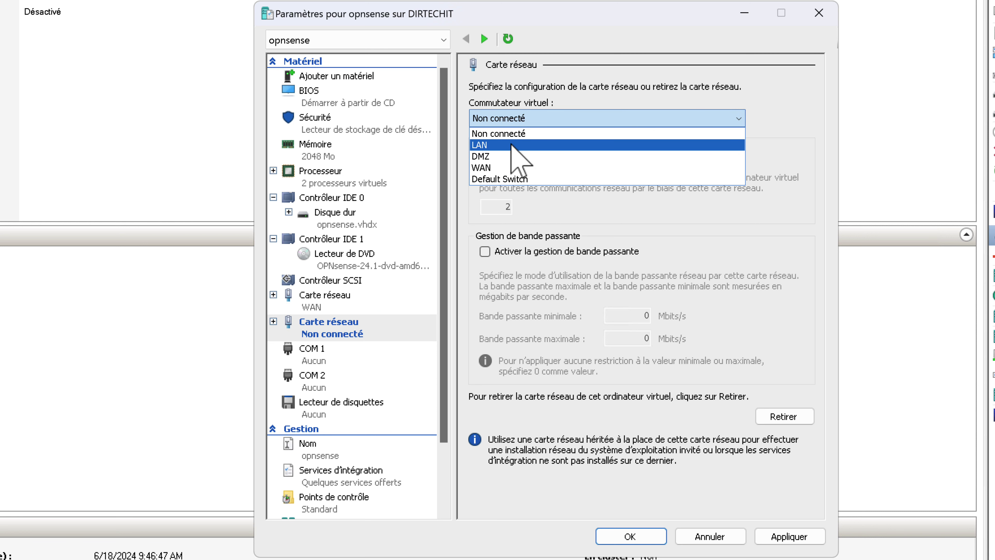
pyautogui.click(506, 145)
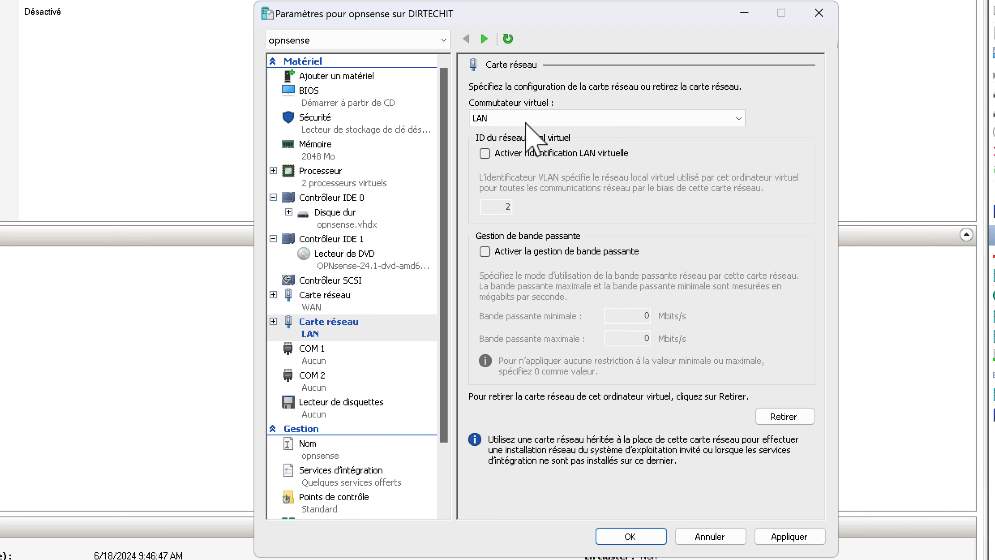
pyautogui.click(780, 536)
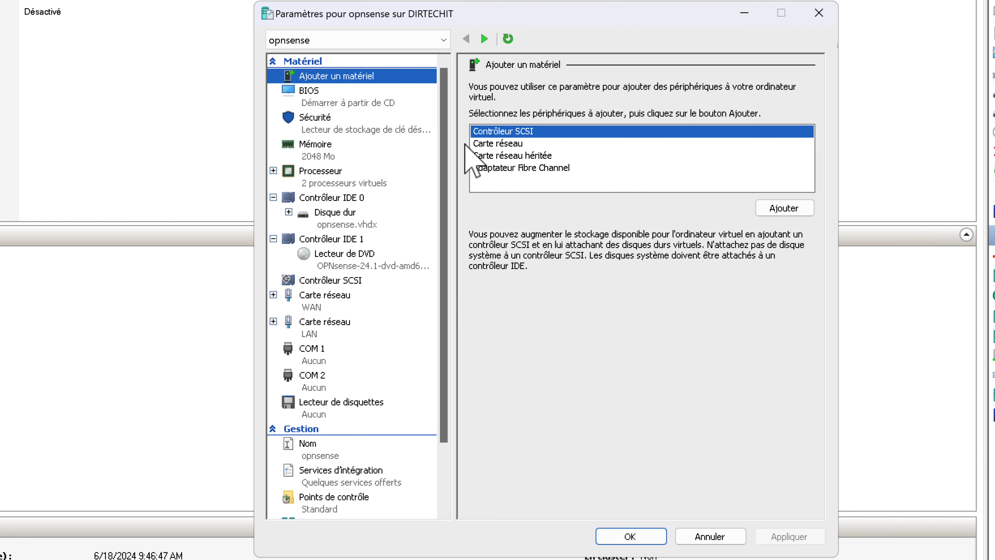
# Add a third network adapter connected to the DMZ virtual switch, then apply and close the virtual machine settings
pyautogui.click(508, 143)
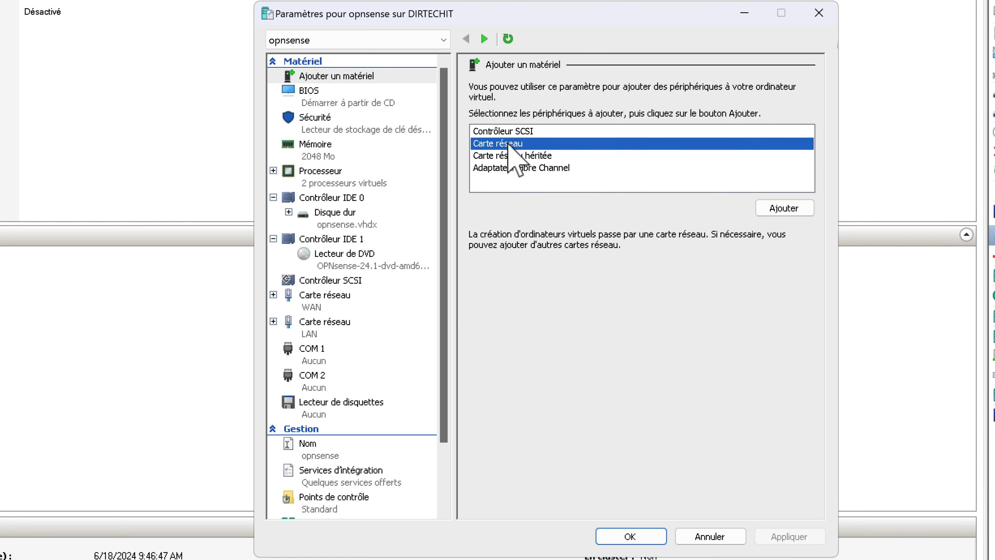
pyautogui.click(787, 211)
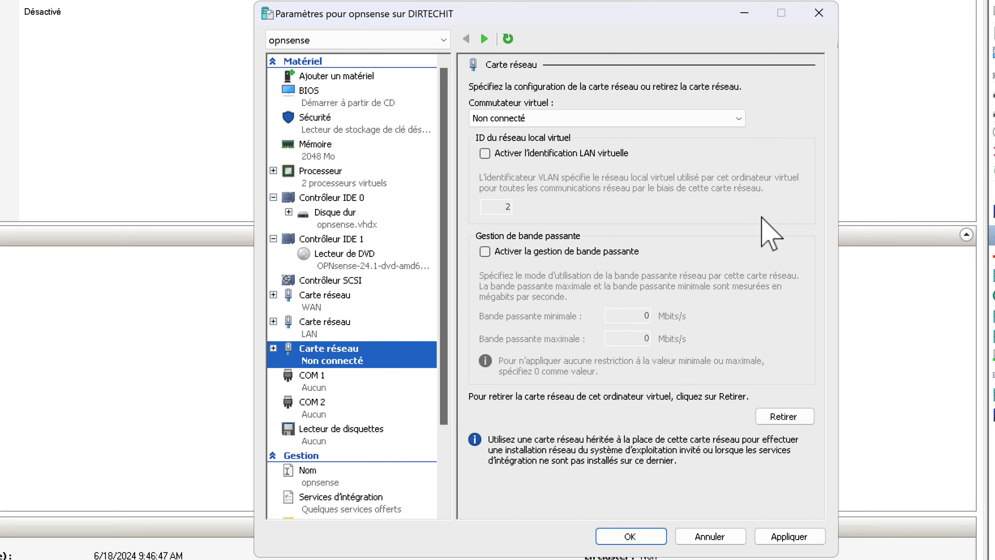
pyautogui.click(529, 118)
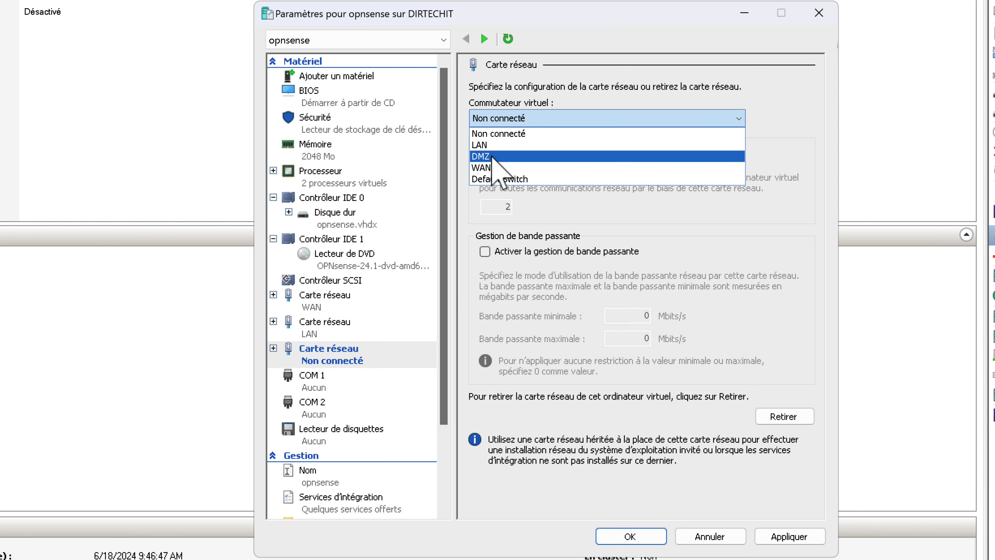
pyautogui.click(509, 157)
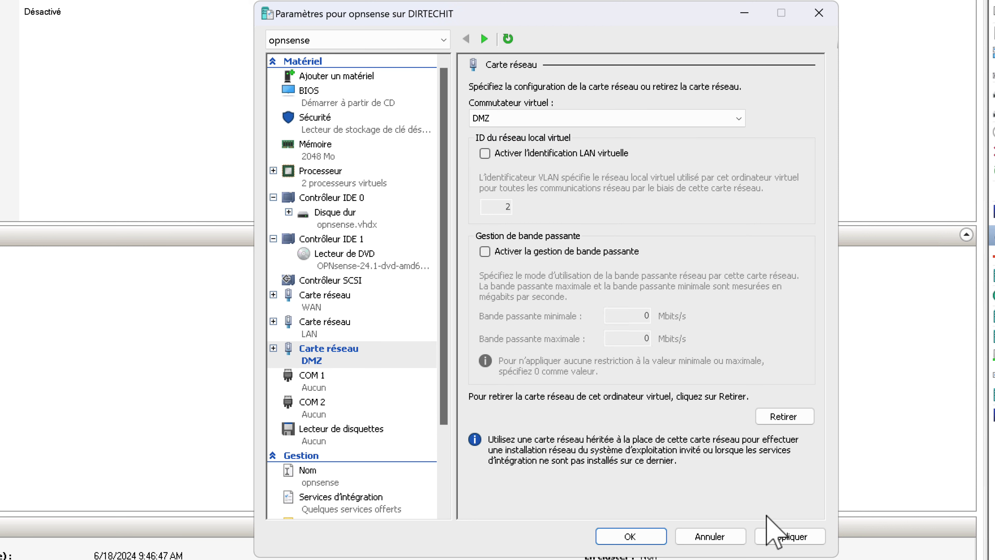
pyautogui.click(776, 536)
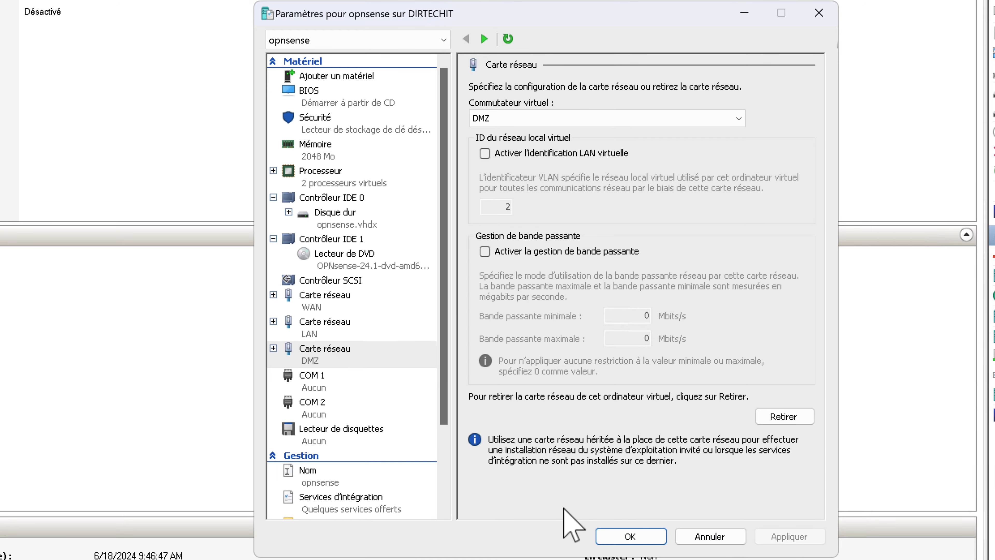
pyautogui.click(608, 531)
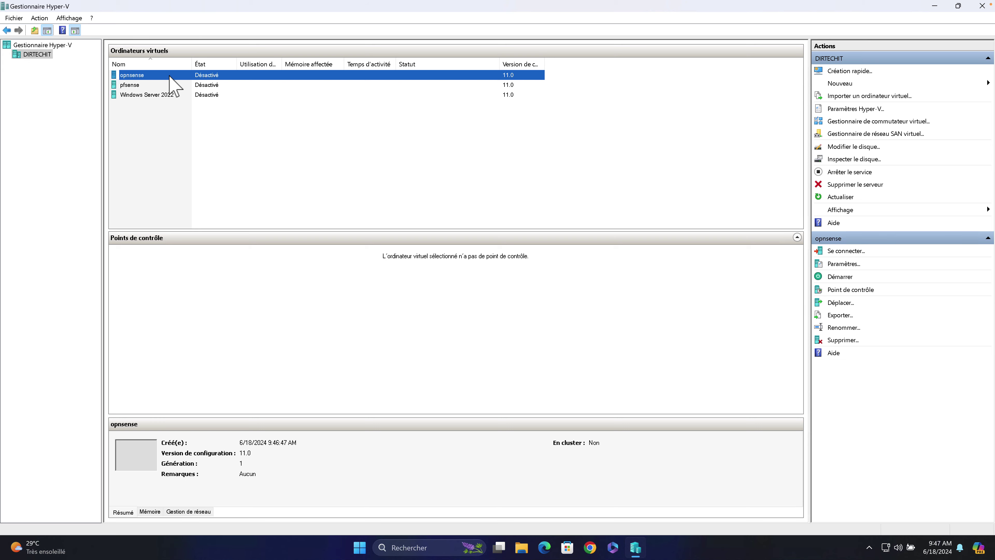
# Connect to the opnsense virtual machine's console and start the machine
pyautogui.rightClick(192, 75)
pyautogui.click(216, 81)
pyautogui.click(456, 240)
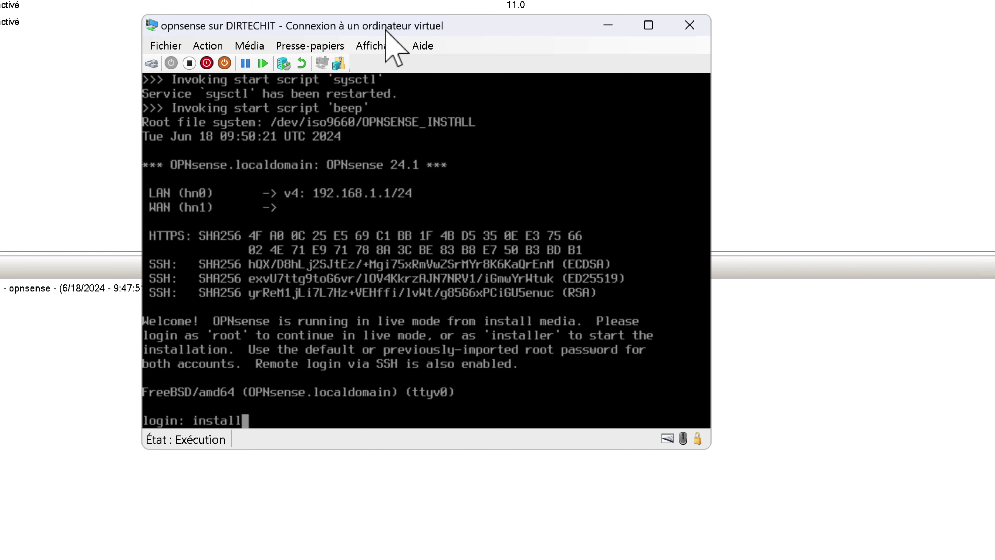
# Log in to the OPNsense live system as installer, entering the account password
pyautogui.press('Return')
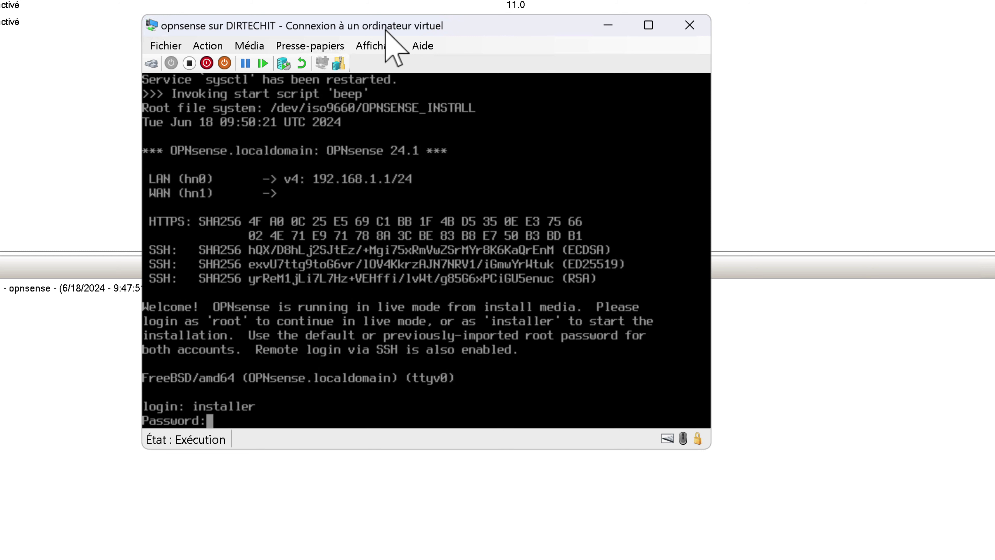
pyautogui.press('Return')
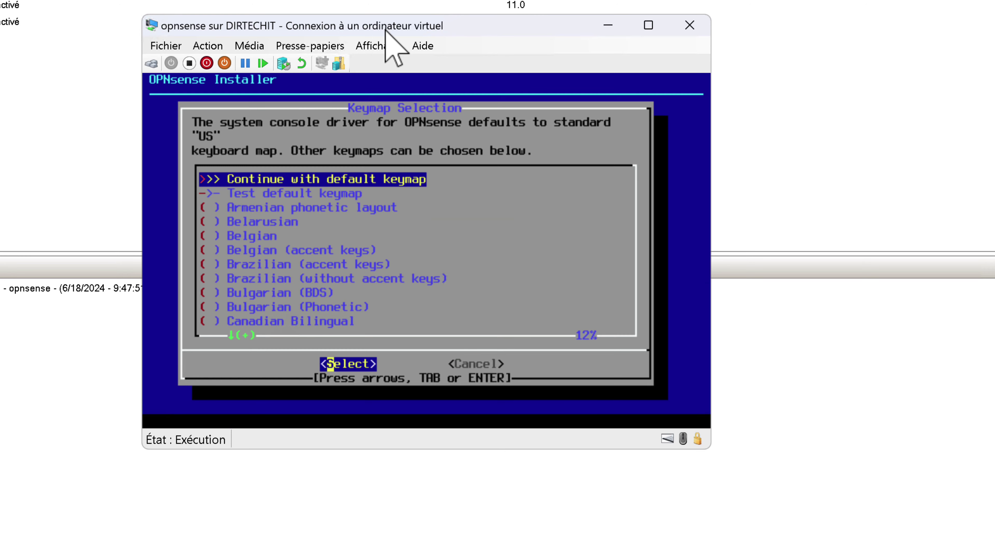
# Choose the French (MacBook/MacBook Pro) (accent keys) keymap in the OPNsense installer and continue with it
pyautogui.press('Down')
pyautogui.press('Down')
pyautogui.press('Down')
pyautogui.press('Down')
pyautogui.press('Down')
pyautogui.press('Down')
pyautogui.press('Down')
pyautogui.press('Down')
pyautogui.press('Down')
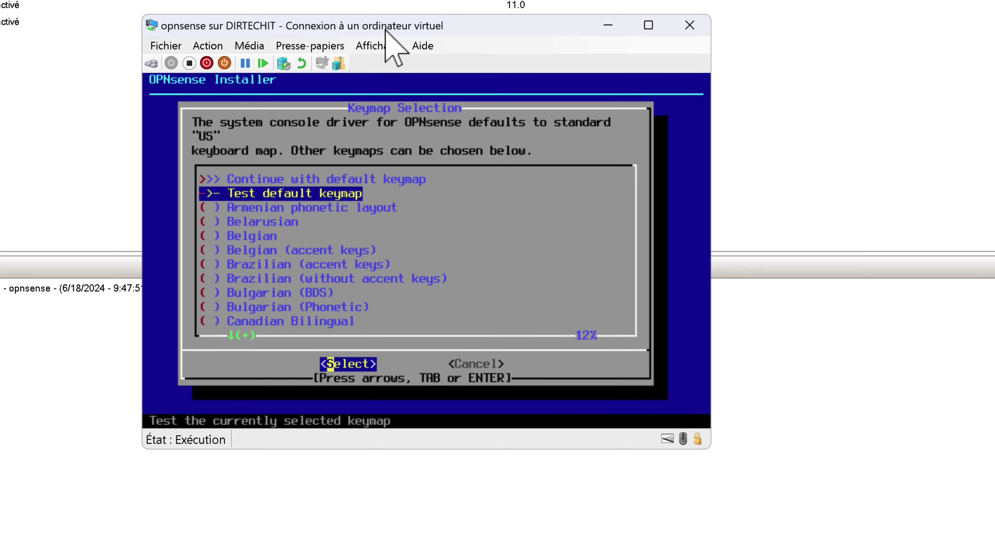
pyautogui.press('Down')
pyautogui.press('Down')
pyautogui.press('Down')
pyautogui.press('Down')
pyautogui.press('Down')
pyautogui.press('Down')
pyautogui.press('Down')
pyautogui.press('Down')
pyautogui.press('Down')
pyautogui.press('Down')
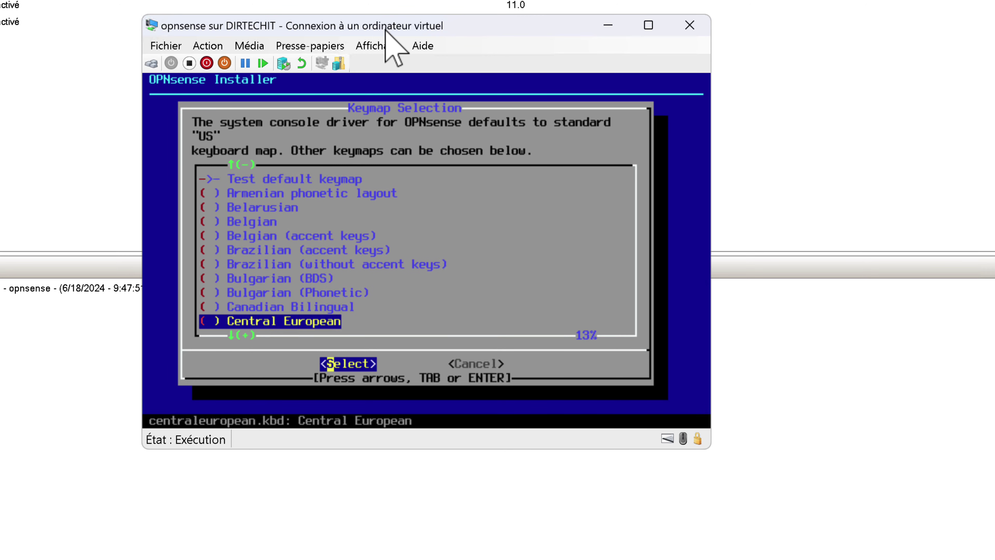
pyautogui.press('Down')
pyautogui.press('Down')
pyautogui.press('Down')
pyautogui.press('Down')
pyautogui.press('Down')
pyautogui.press('Down')
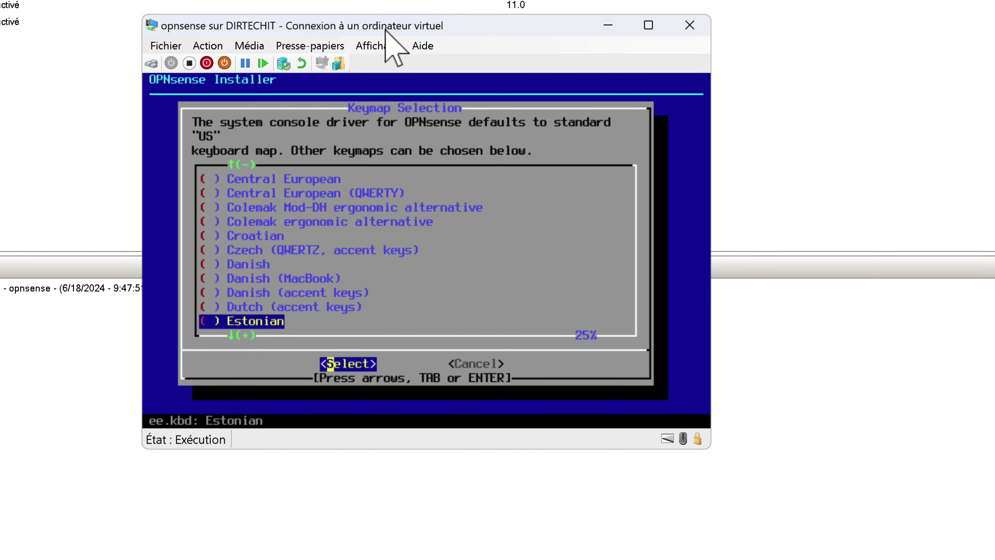
pyautogui.press('Up')
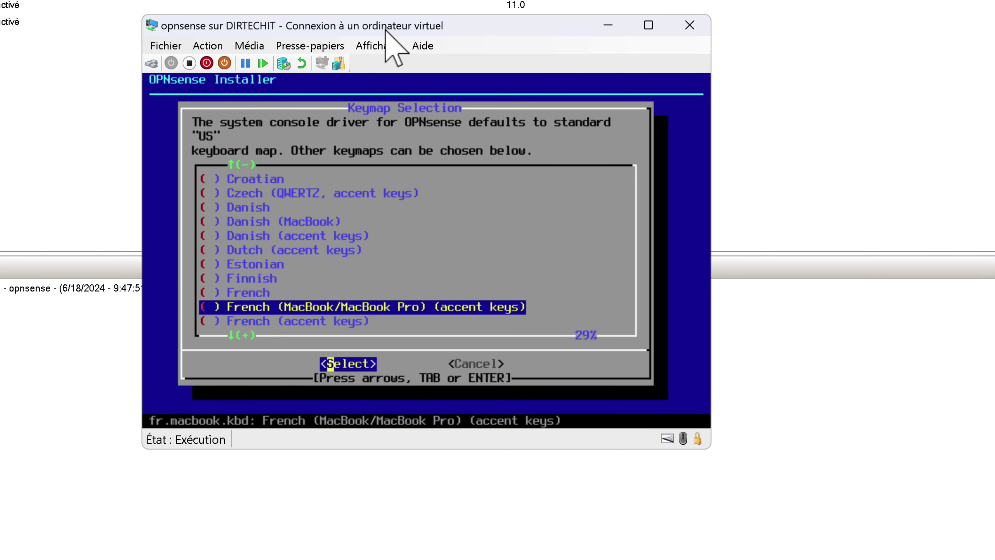
pyautogui.press('Return')
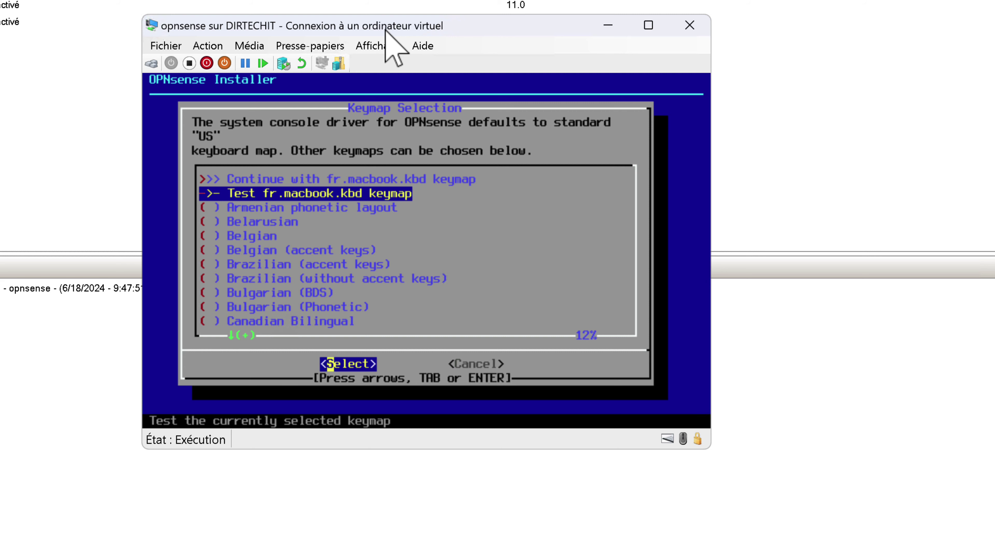
pyautogui.press('Up')
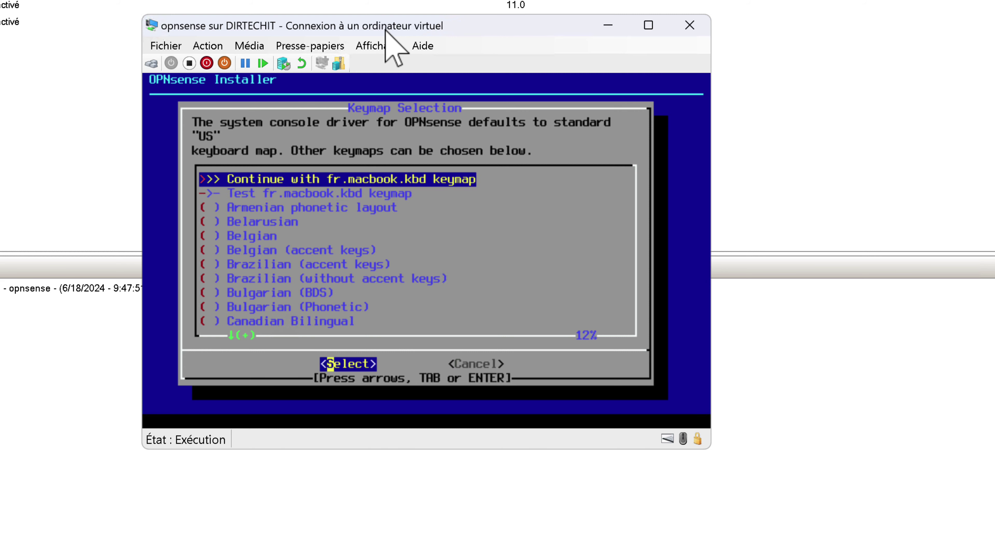
pyautogui.press('Return')
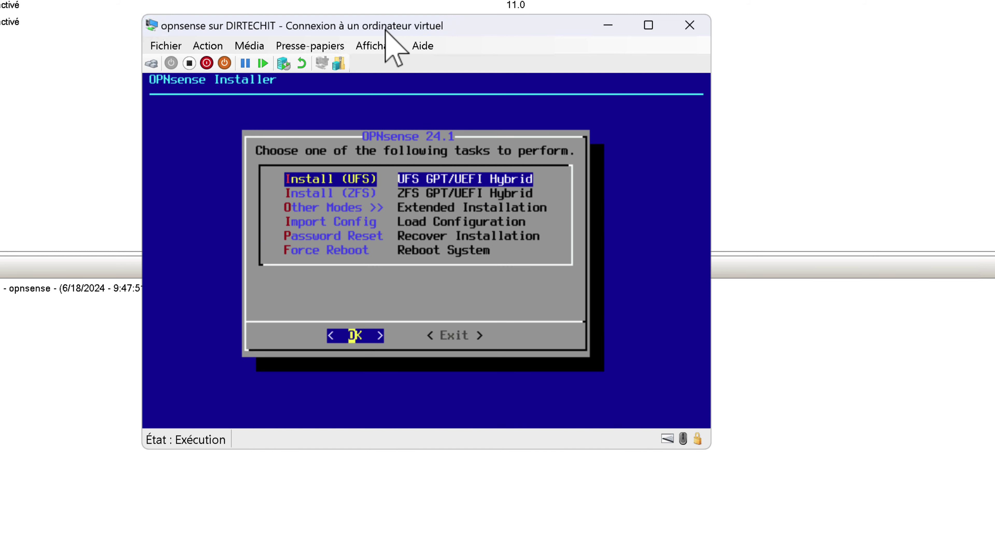